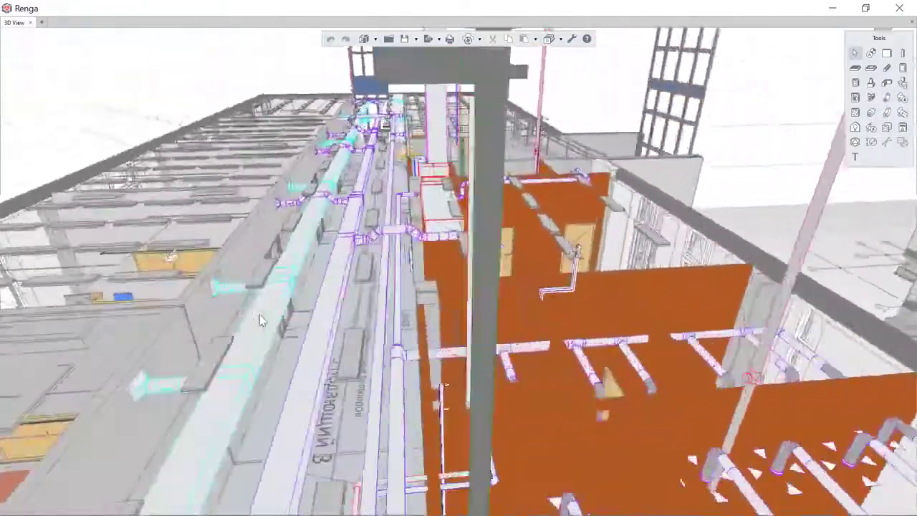
Hide the brick partition wall containing the two doors in the 3D view
right_click(260, 315)
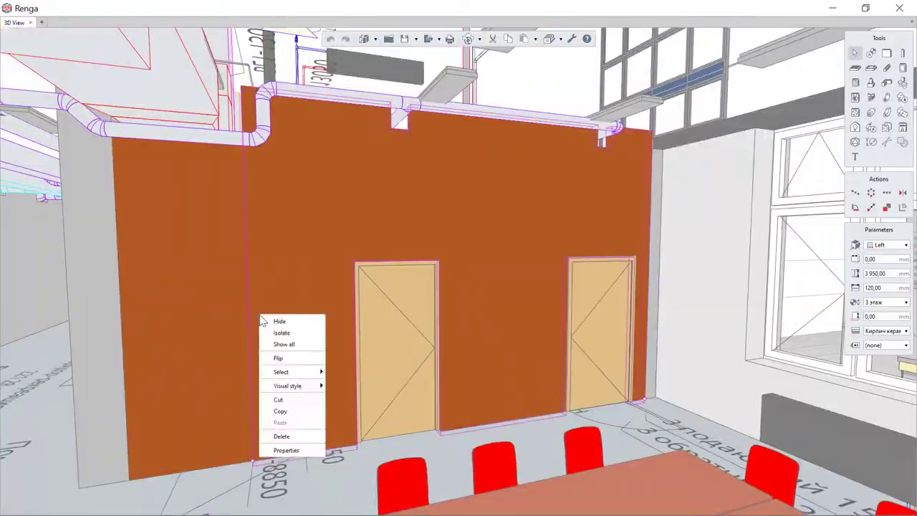
click(271, 319)
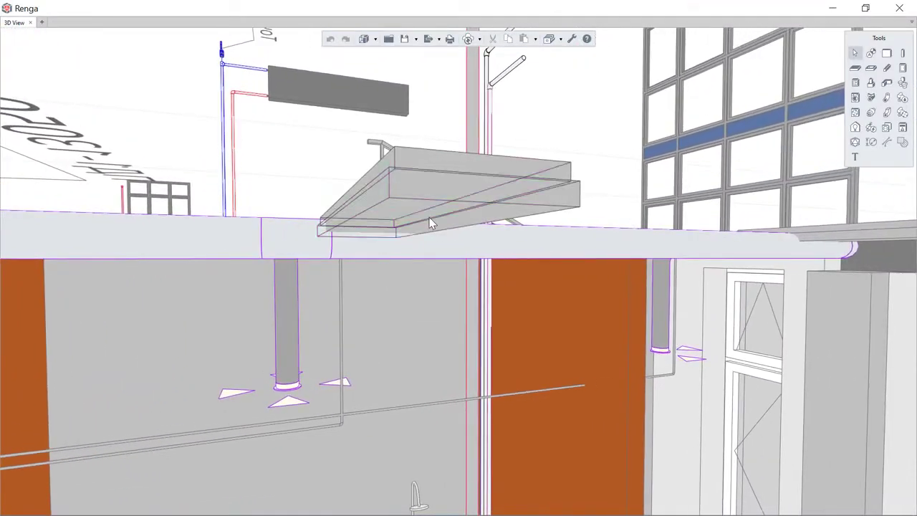
click(429, 218)
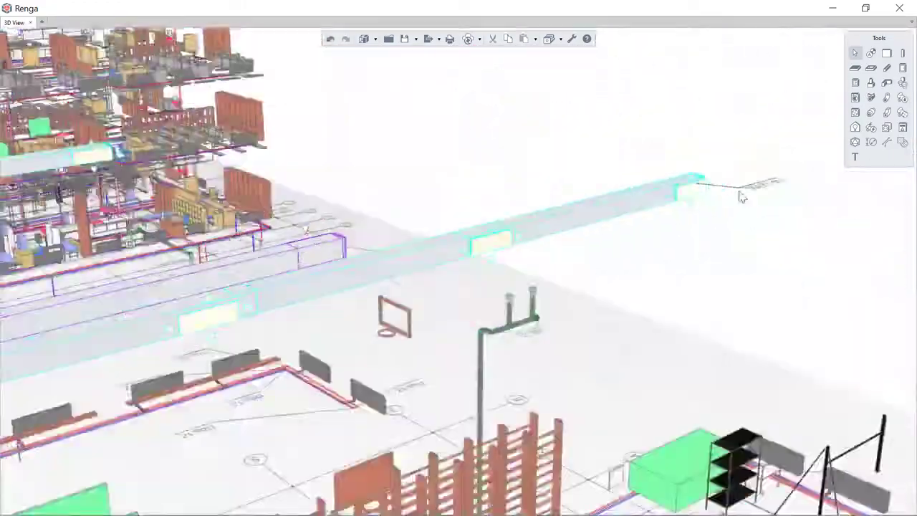
Inspect the object properties of the supply grille at the duct's end, plus its equipment style's parameters and properties
scroll(741, 198, up, 3)
click(649, 192)
click(673, 322)
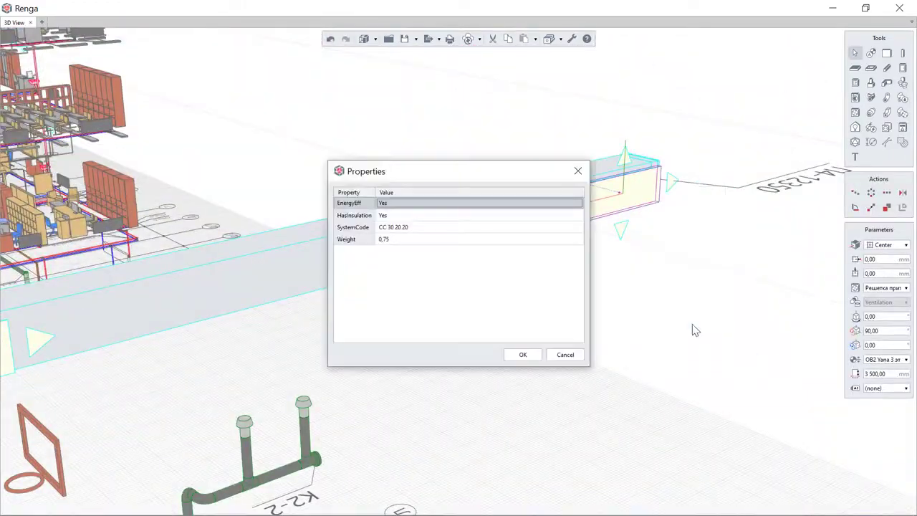
click(519, 354)
click(884, 287)
click(878, 414)
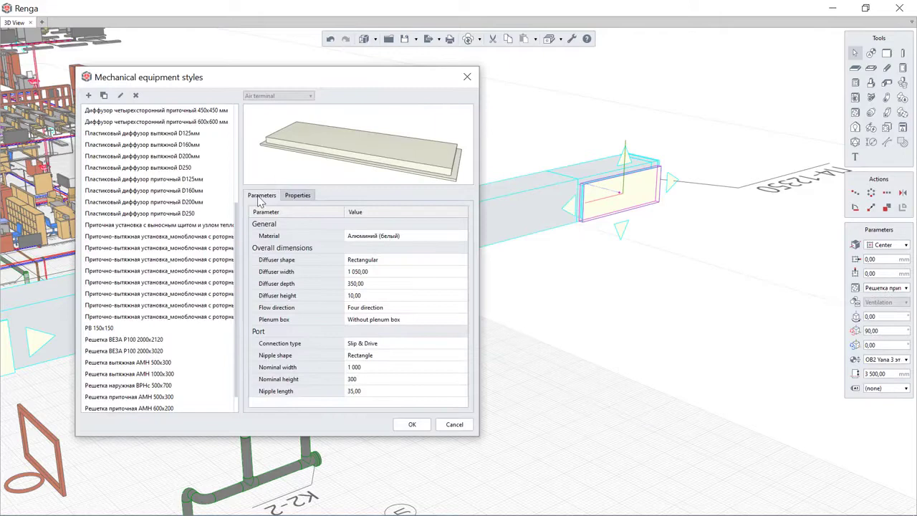
click(298, 196)
click(412, 424)
Open the Project Explorer, expand Drawings and Schedules, and open the List of systems schedule
click(42, 23)
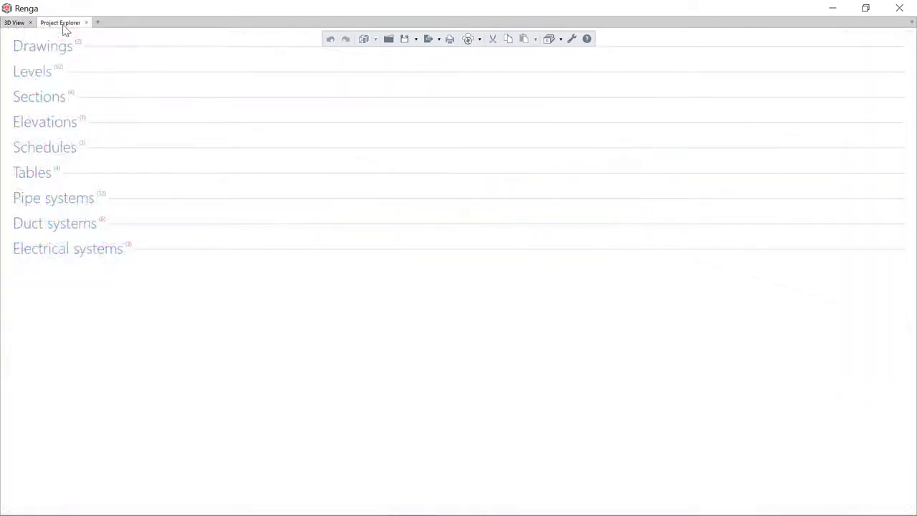
click(44, 49)
click(26, 222)
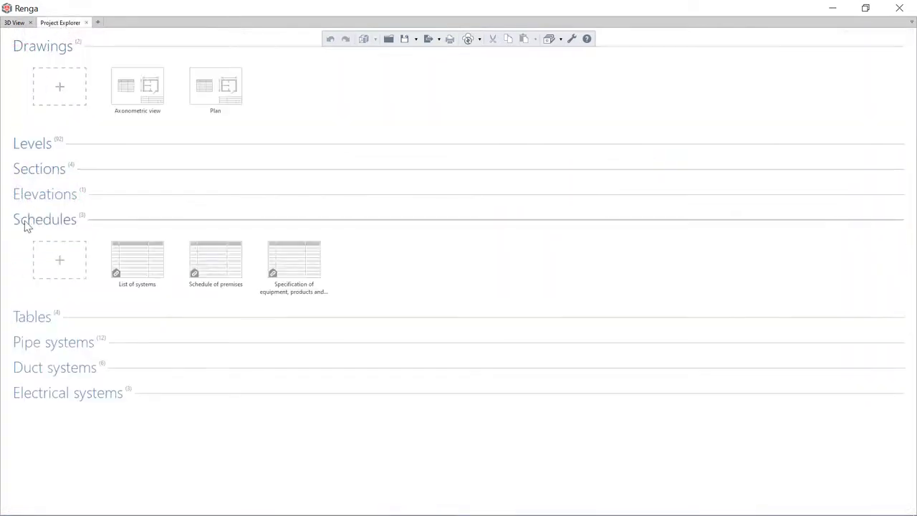
click(586, 39)
click(129, 247)
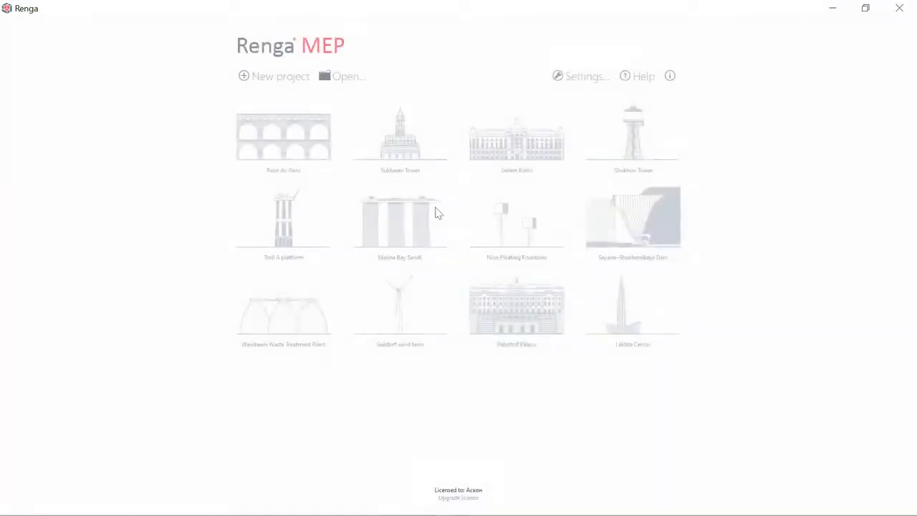
Create a new project and expand the pipe, duct and electrical systems in its Project Explorer
click(279, 80)
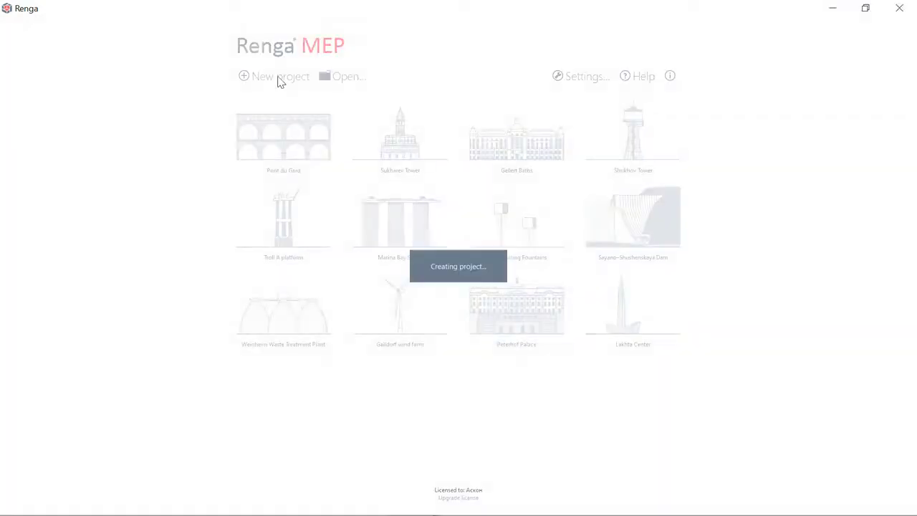
click(44, 22)
click(47, 197)
click(39, 361)
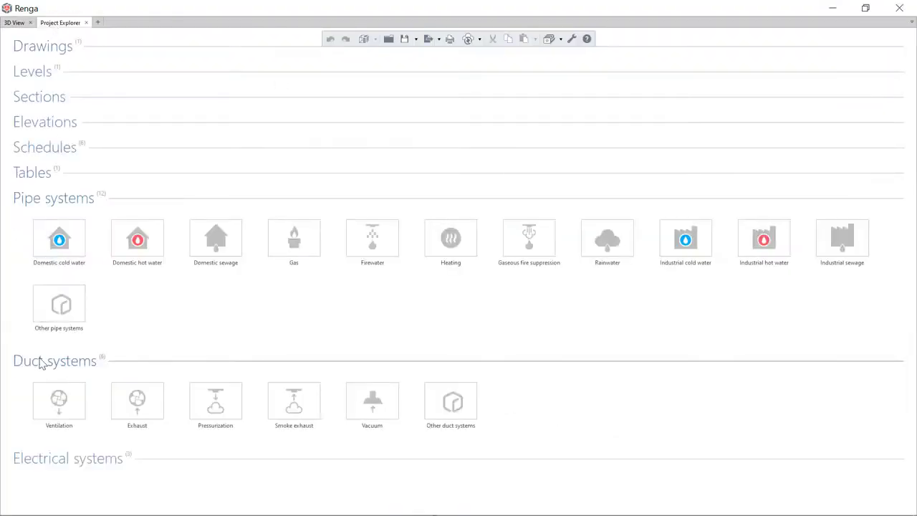
click(39, 458)
Add a new style to the pipe system styles and open its choice of system types
click(561, 38)
click(598, 136)
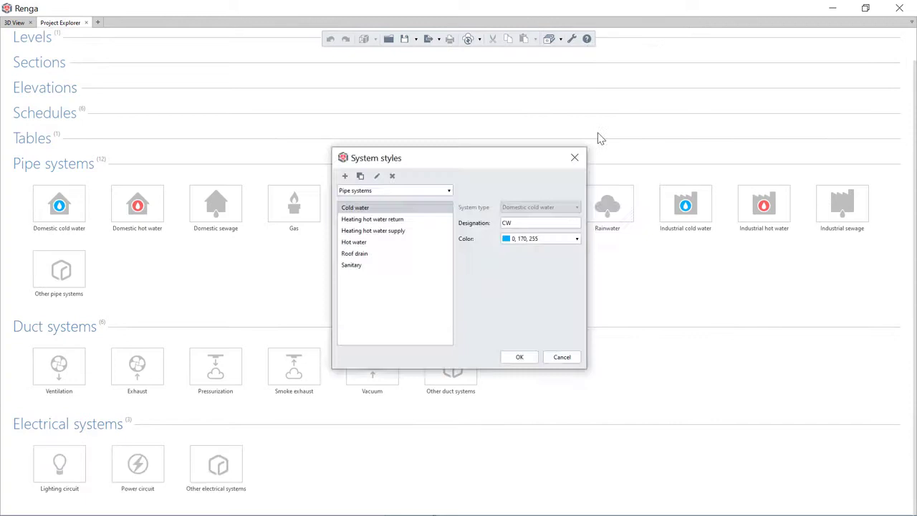
drag(519, 158, 749, 268)
click(677, 300)
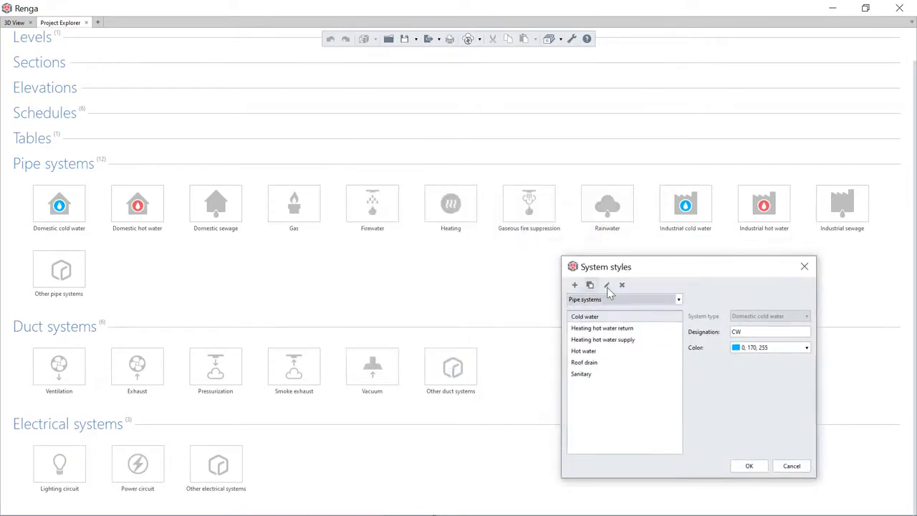
double_click(574, 285)
click(768, 315)
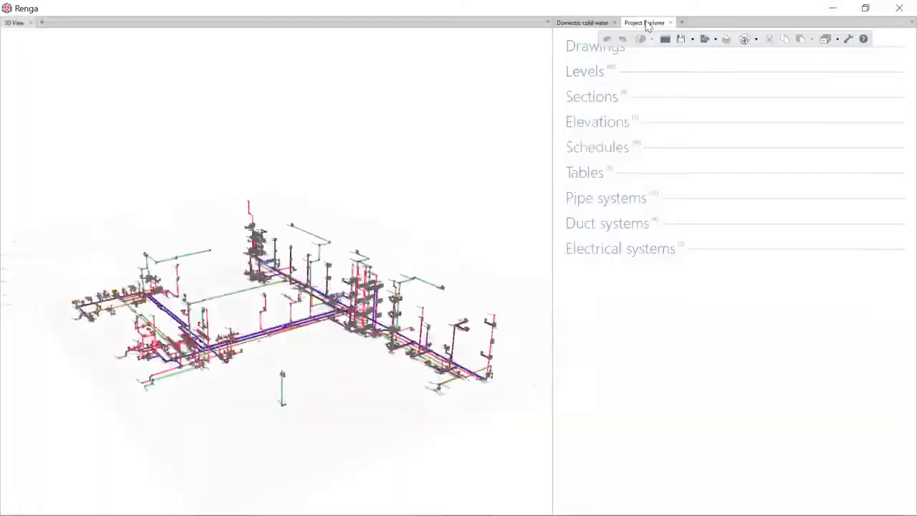
Select the square plumbing fixture beside the sinks in the water supply model and open its context commands
click(378, 40)
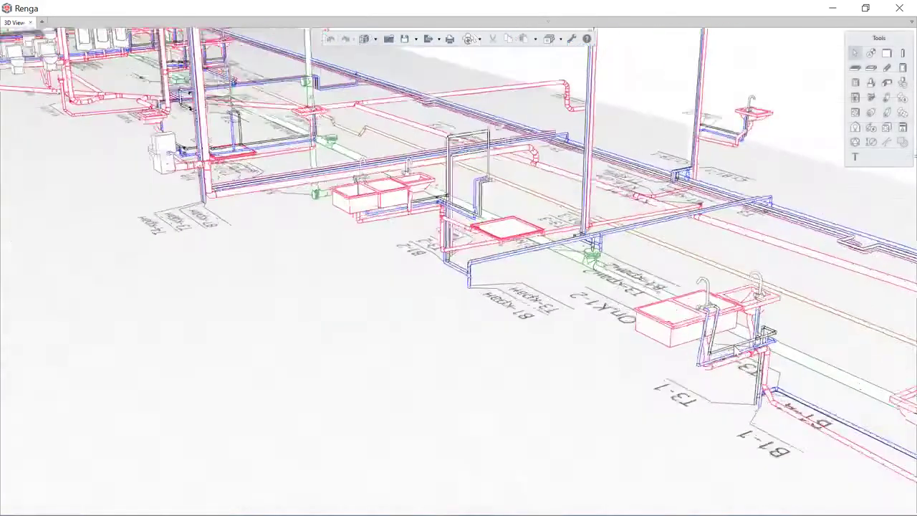
click(530, 239)
right_click(531, 240)
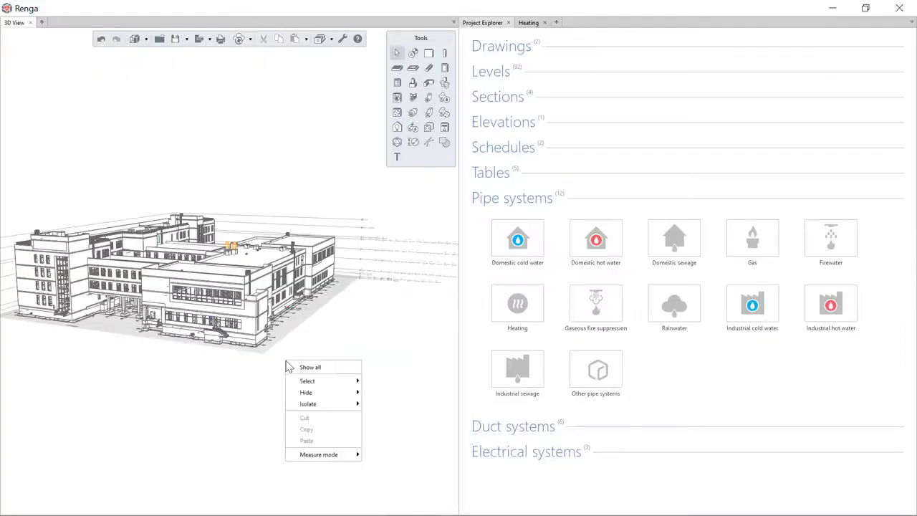
Isolate the heating objects in the 3D view and select the radiator near the manifold pipework
click(422, 419)
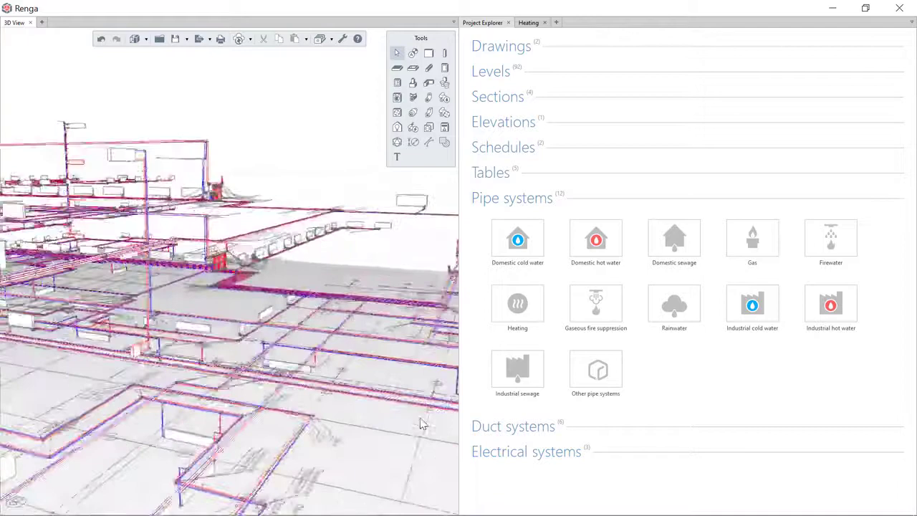
click(288, 201)
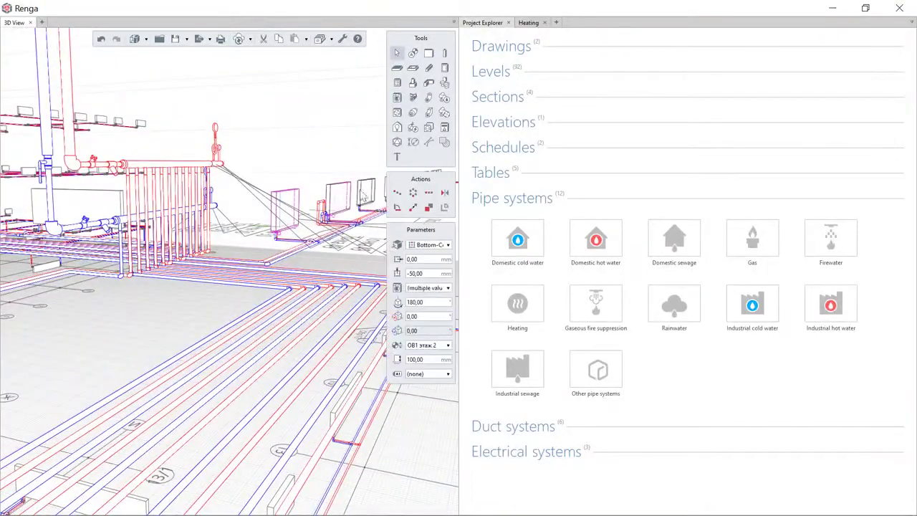
Add a new equipment style and set its category to Manifold
click(285, 106)
click(410, 106)
click(409, 140)
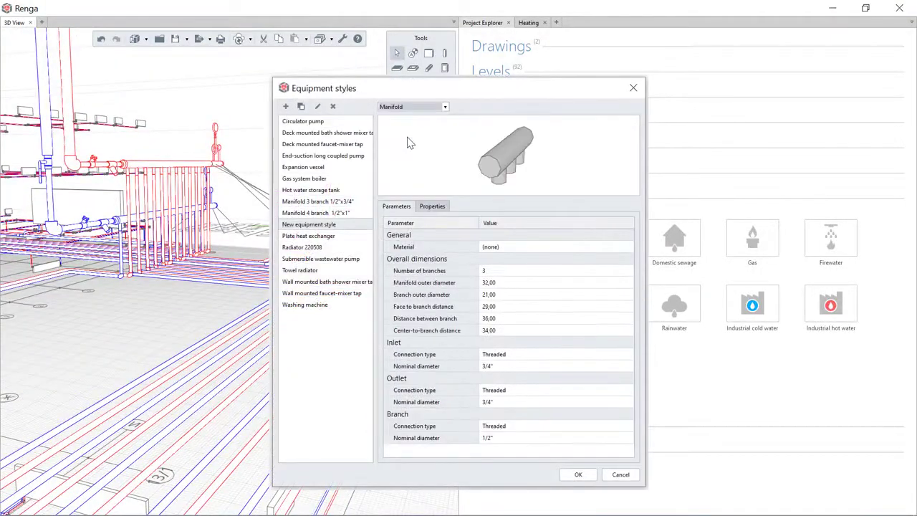
Step through the other equipment categories of the new style to examine their shapes and parameters
key(Down)
key(Down)
key(Down)
key(Down)
key(Down)
key(Down)
key(Down)
key(Down)
key(Down)
key(Down)
key(Down)
key(Down)
key(Down)
key(Down)
key(Down)
key(Down)
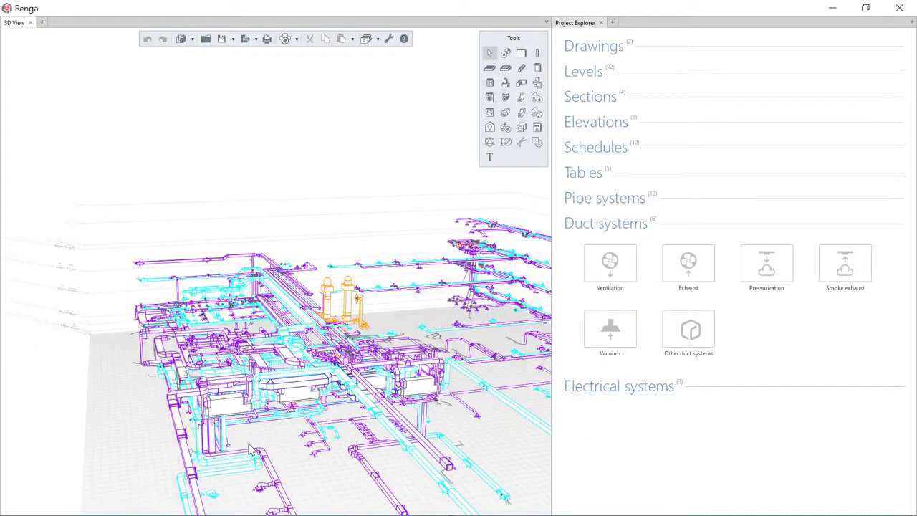
click(378, 40)
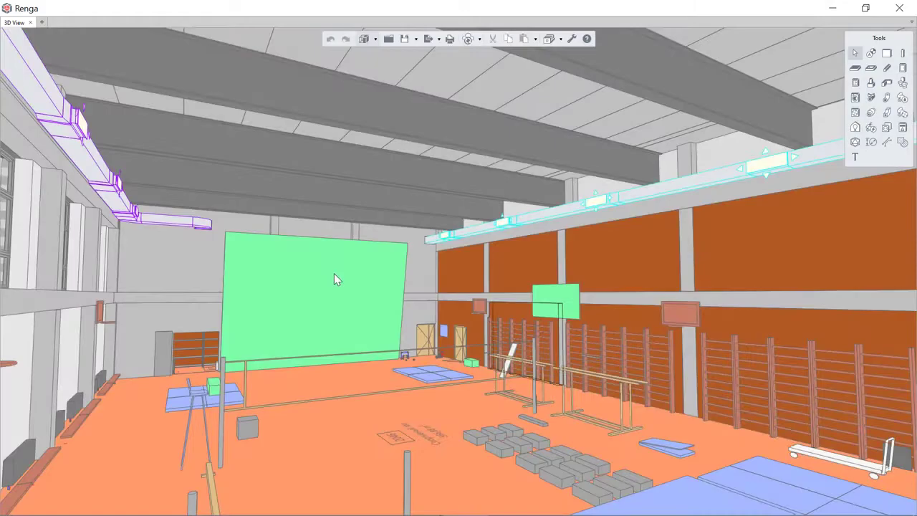
right_click(334, 273)
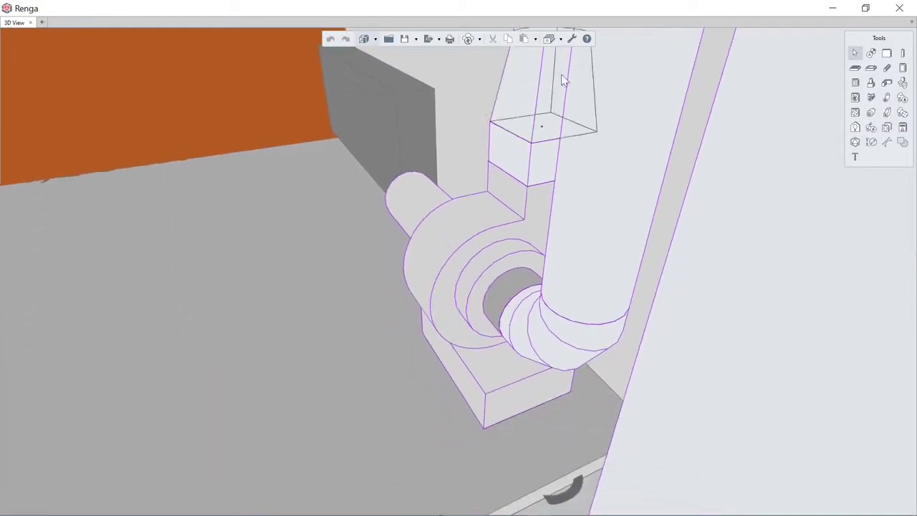
Create a new object property named UserProperty with data type String for Mechanical equipment
click(560, 39)
click(602, 376)
scroll(281, 248, down, 5)
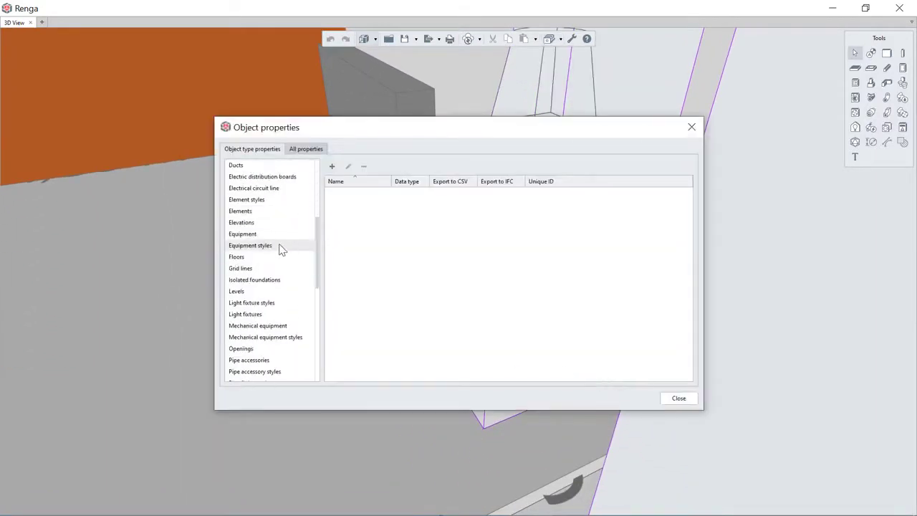
click(281, 293)
click(331, 166)
click(406, 231)
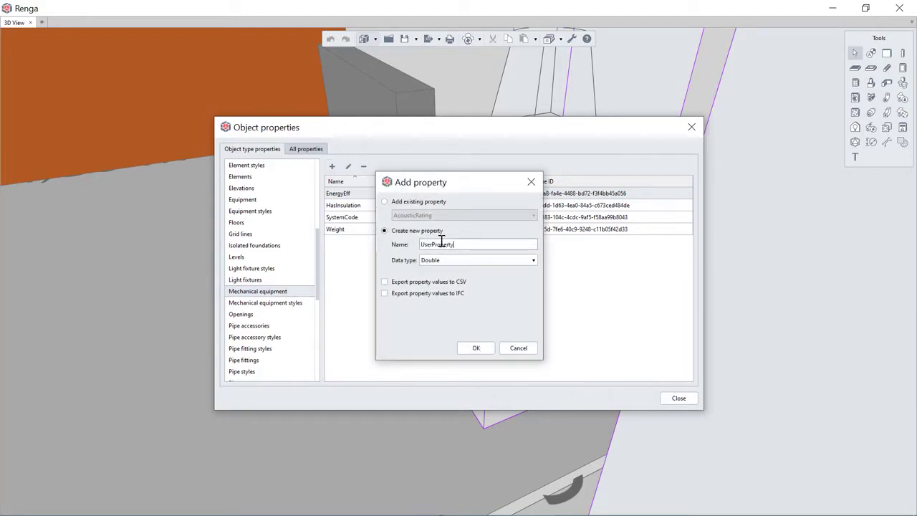
click(475, 347)
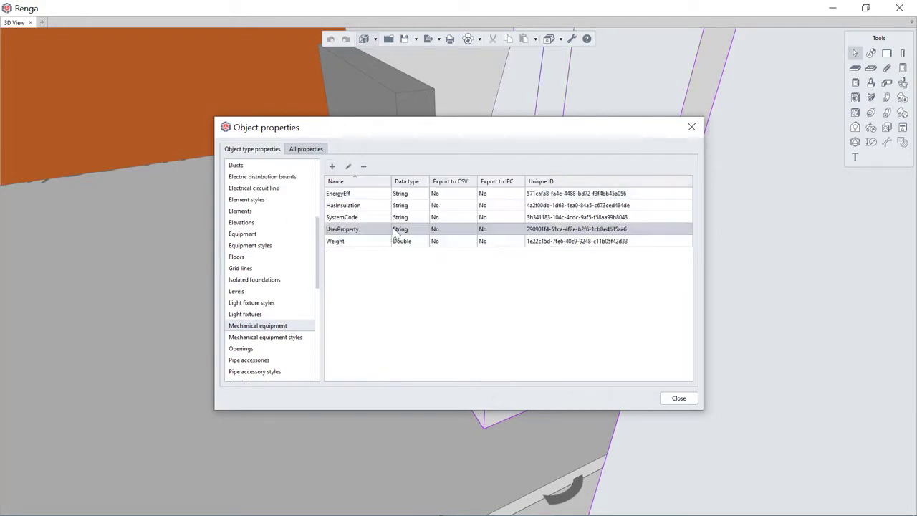
click(678, 398)
Open the object properties of the centrifugal fan
click(477, 252)
right_click(477, 252)
click(503, 388)
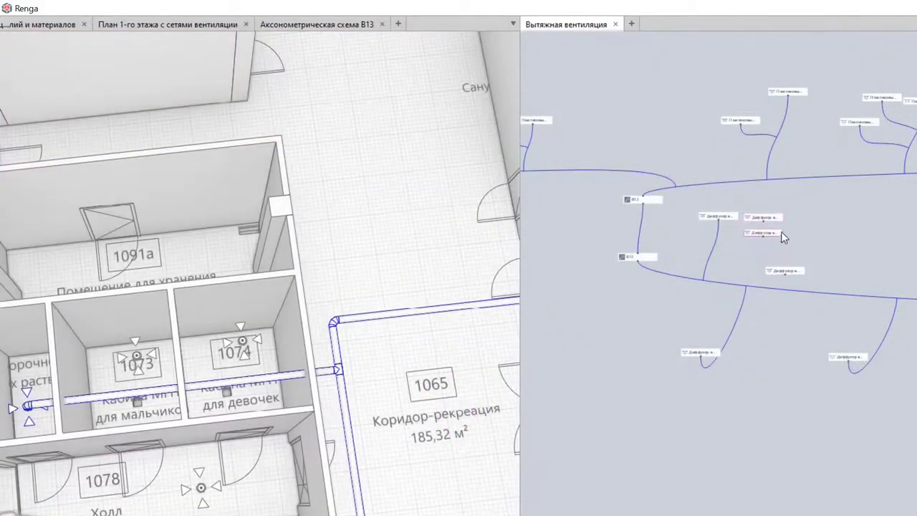
Connect the lower of the two adjacent unconnected diffusers to the nearby branch in the Вытяжная вентиляция system layout
scroll(731, 206, up, 2)
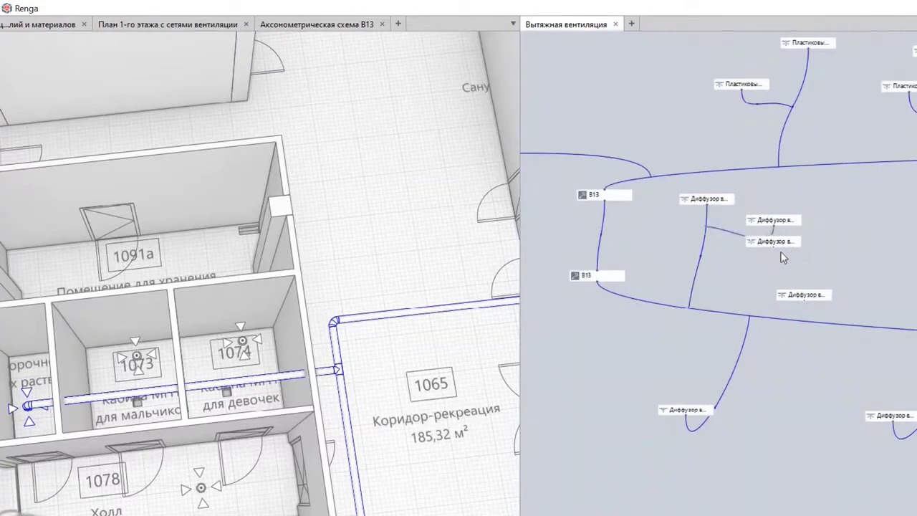
drag(775, 248, 701, 262)
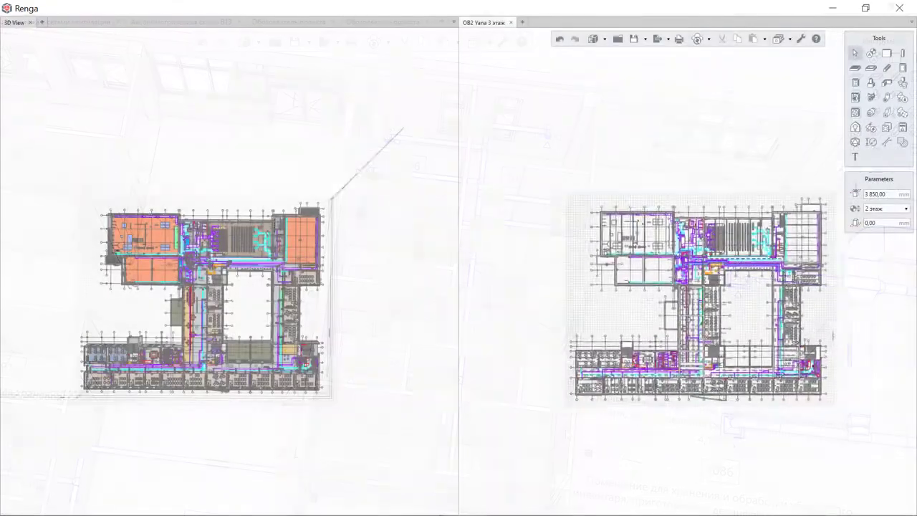
Examine the ventilation ducts on the third-floor level plan and in the 3D view of the building
scroll(717, 237, up, 5)
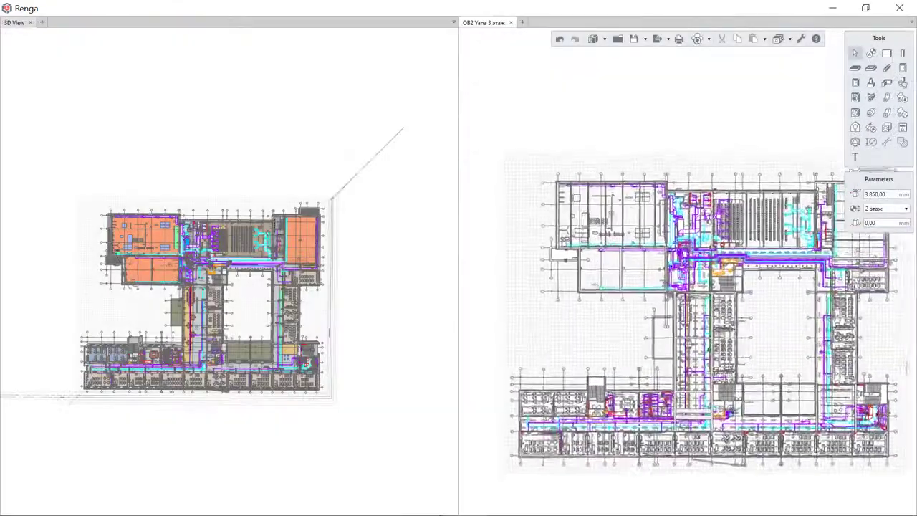
scroll(716, 237, up, 10)
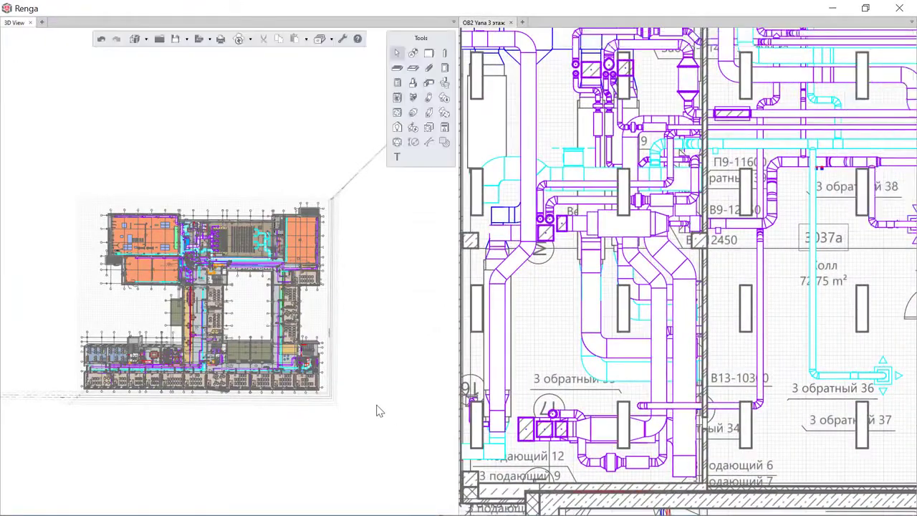
scroll(378, 409, up, 5)
scroll(378, 409, up, 3)
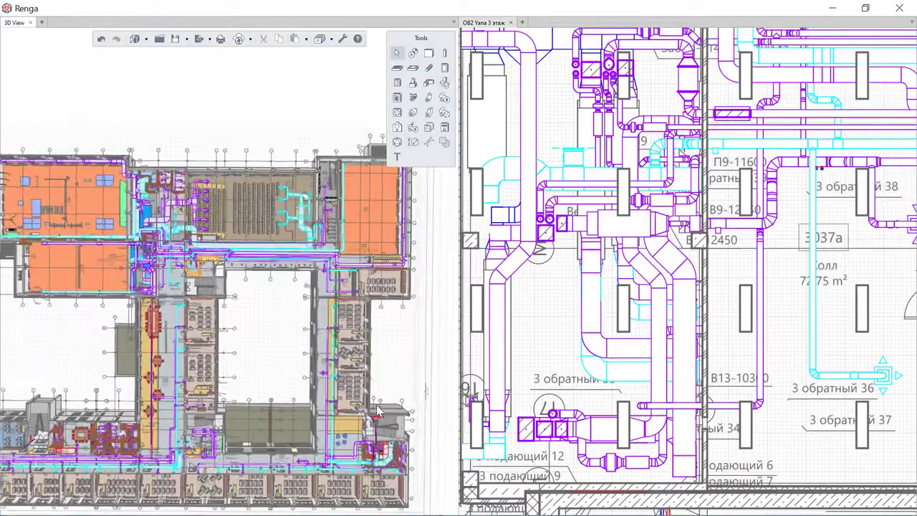
middle_drag(378, 409, 378, 410)
scroll(379, 410, up, 3)
scroll(379, 411, up, 5)
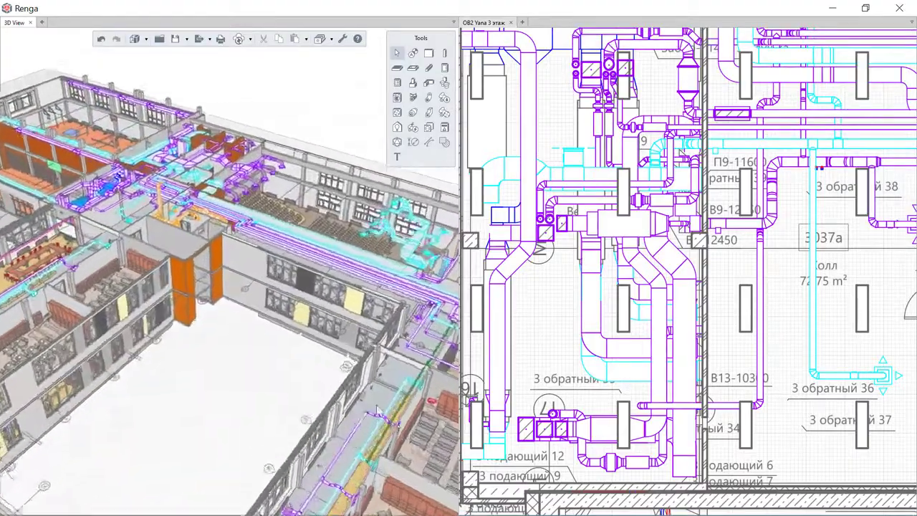
scroll(376, 404, up, 5)
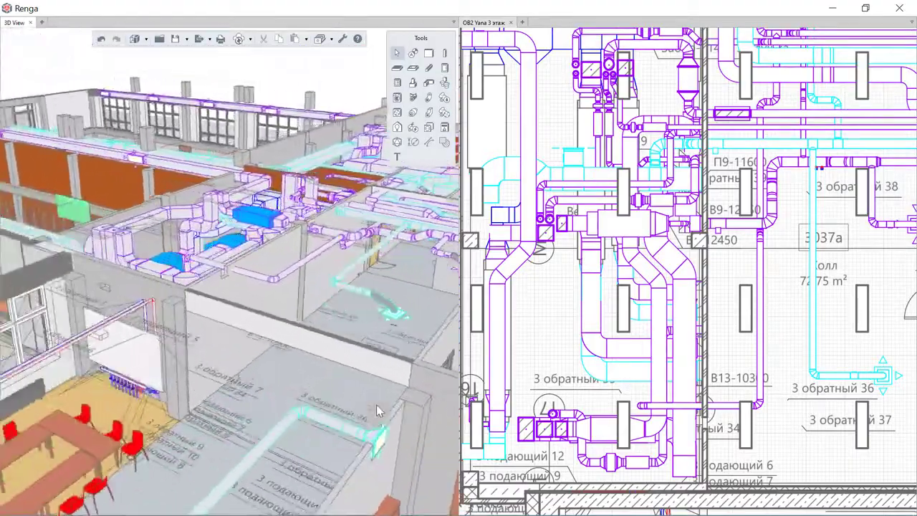
scroll(376, 405, down, 5)
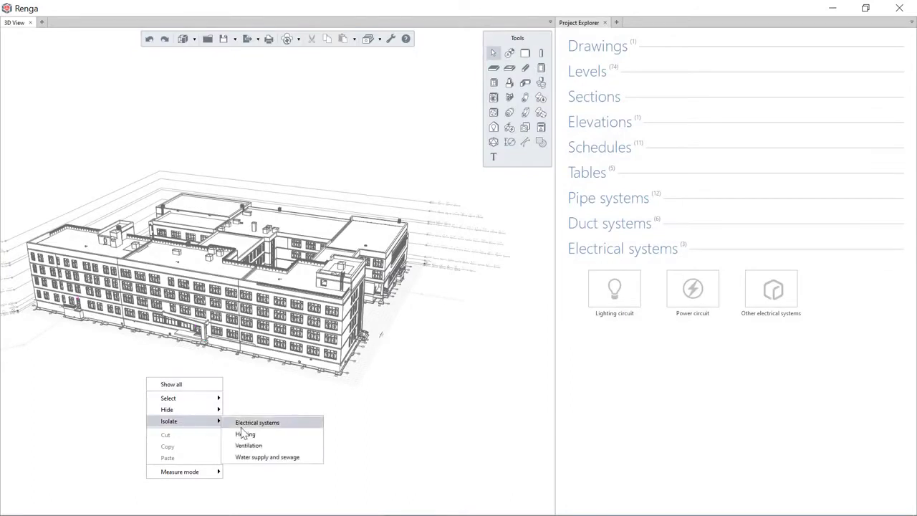
Isolate the electrical systems in the 3D view and open the list of style editors
click(241, 432)
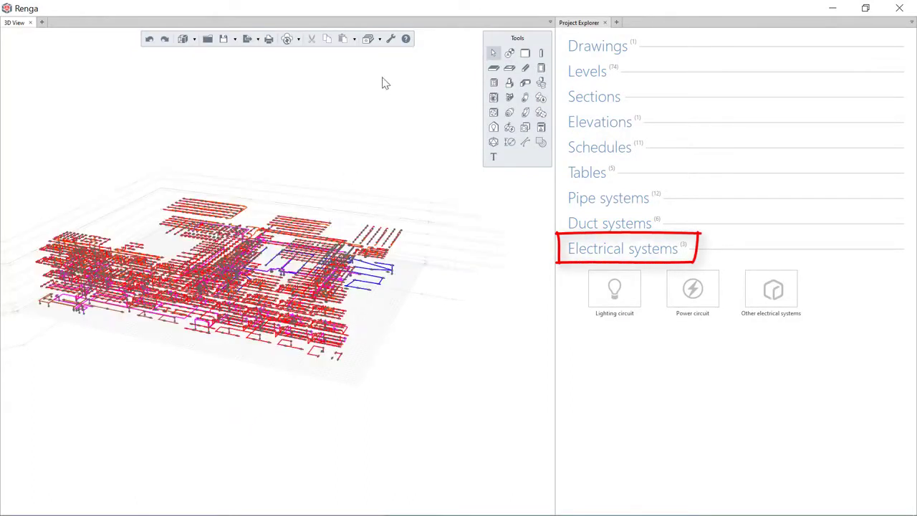
click(381, 40)
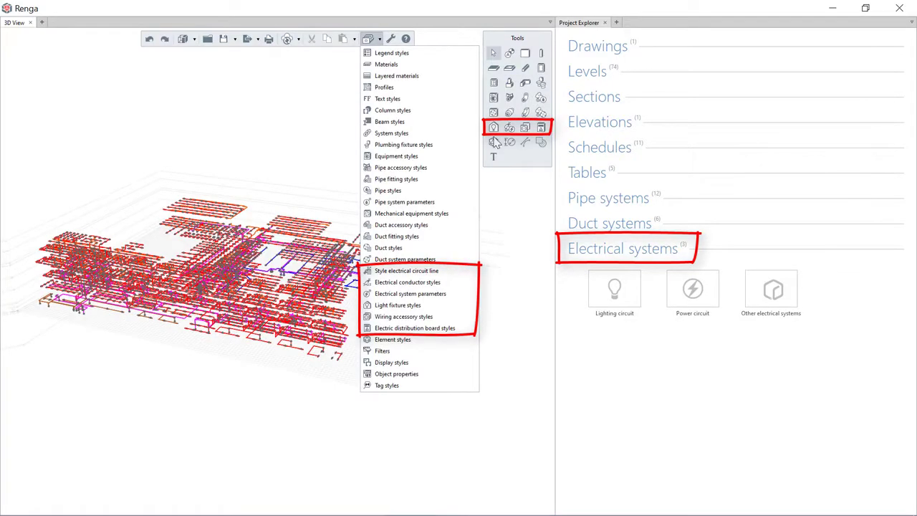
Place a Розетка wiring accessory on the wall beside the two existing sockets in the 3D view
click(503, 293)
scroll(503, 292, up, 3)
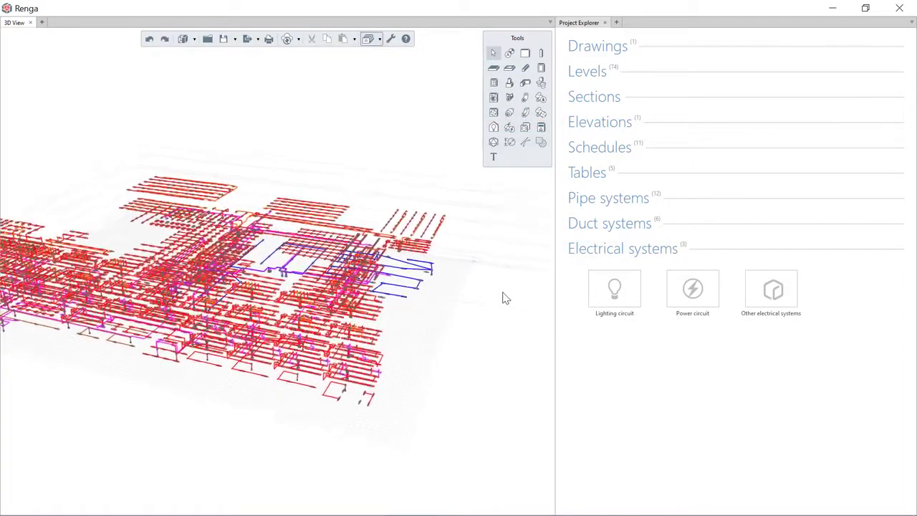
scroll(503, 298, up, 5)
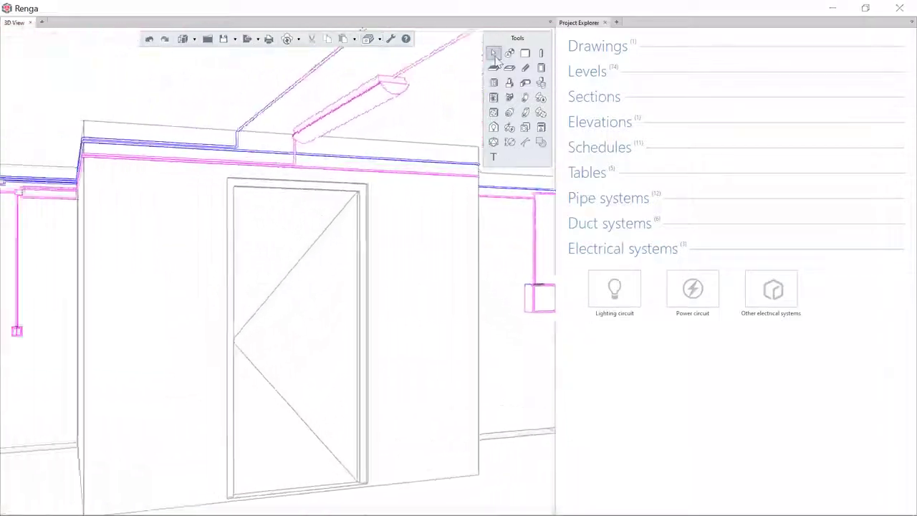
click(525, 127)
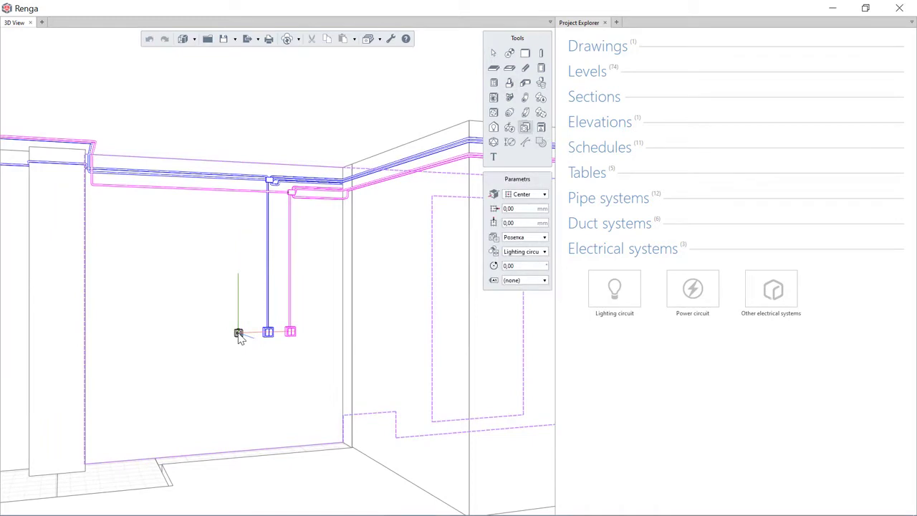
right_click(238, 333)
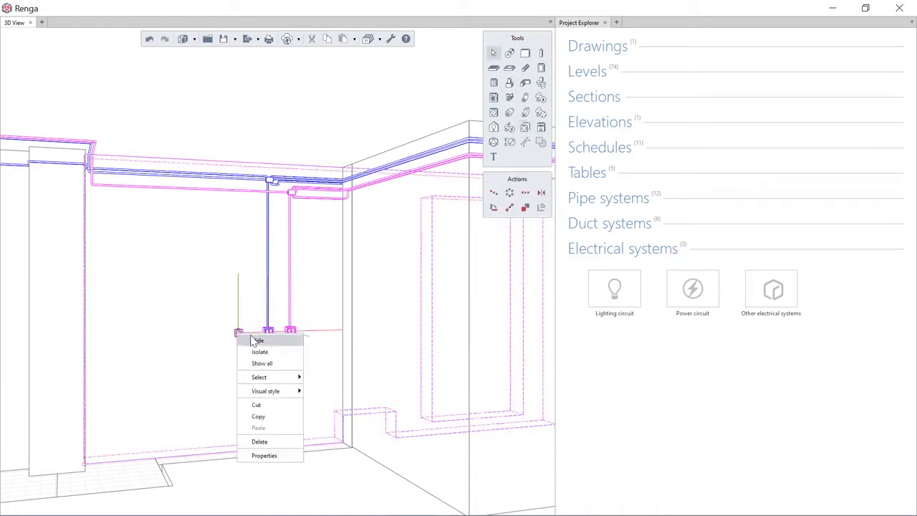
Isolate the wall together with its sockets in the 3D view
click(261, 352)
click(315, 422)
scroll(301, 429, down, 2)
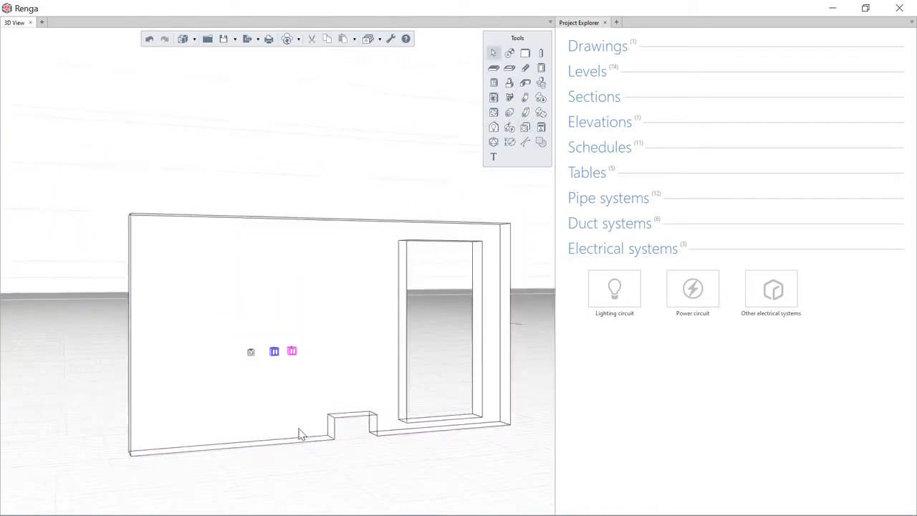
Shorten the isolated wall to about 3199 mm by moving its start point along the baseline
scroll(299, 428, down, 1)
middle_drag(299, 429, 253, 423)
click(253, 422)
click(121, 443)
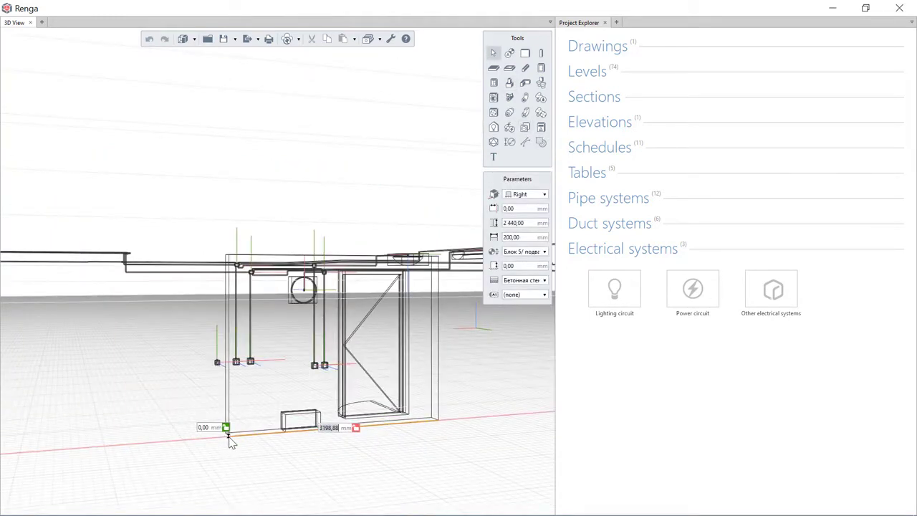
click(229, 436)
Copy the shortened wall from its start point to a position parallel to and in front of the original
scroll(232, 437, down, 3)
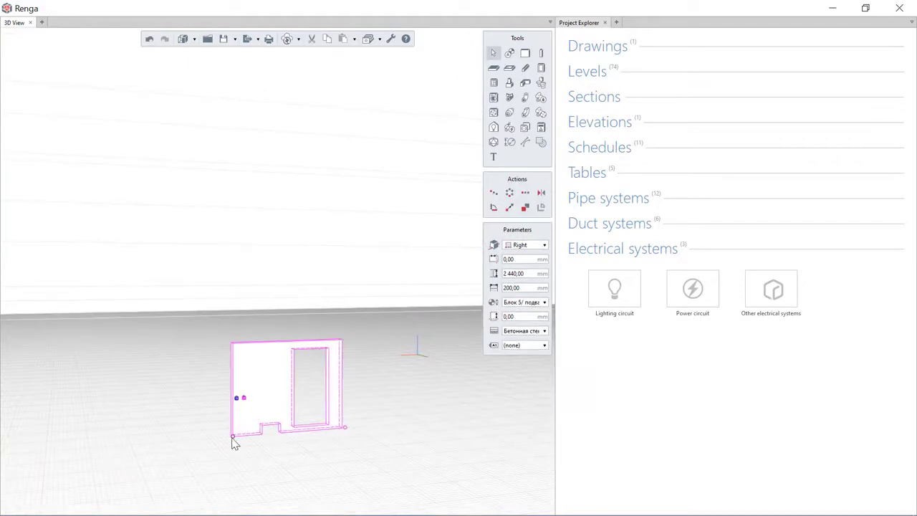
click(232, 438)
key(Escape)
ctrl+click(233, 436)
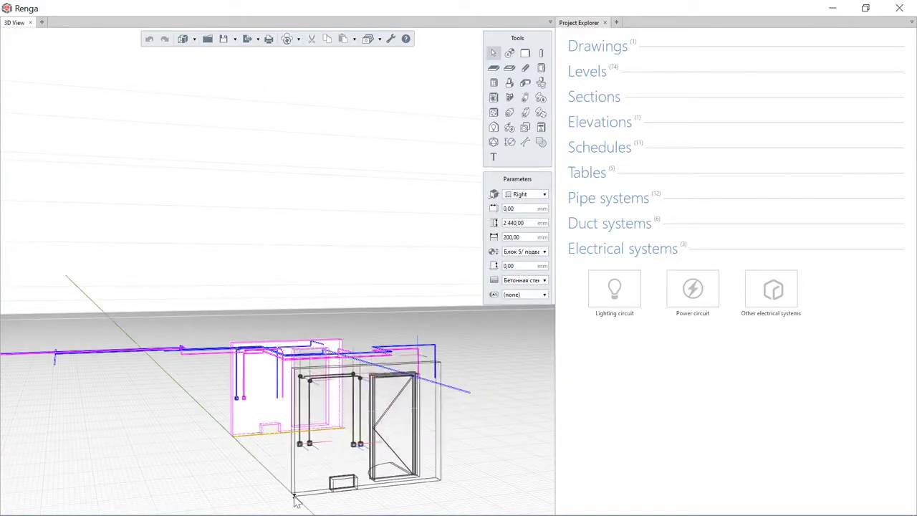
click(295, 497)
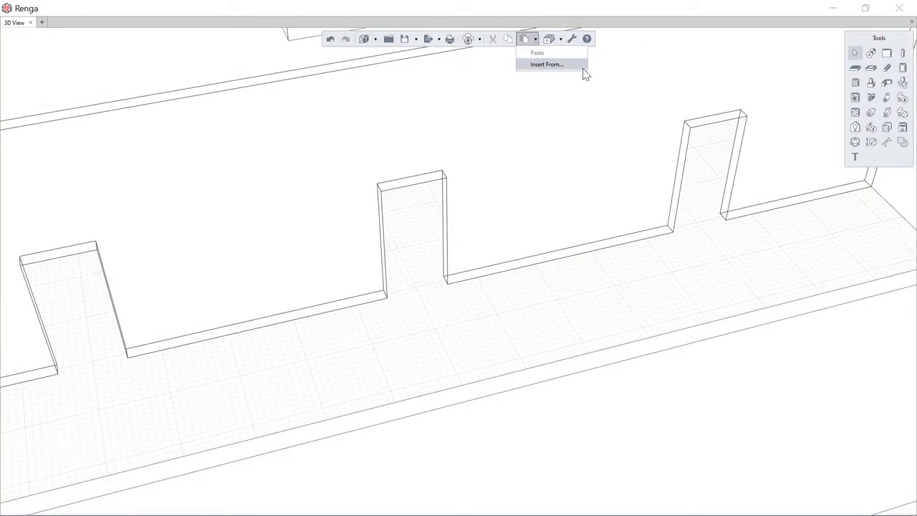
Open the insert-from-file dialog and examine the supported file formats
click(584, 69)
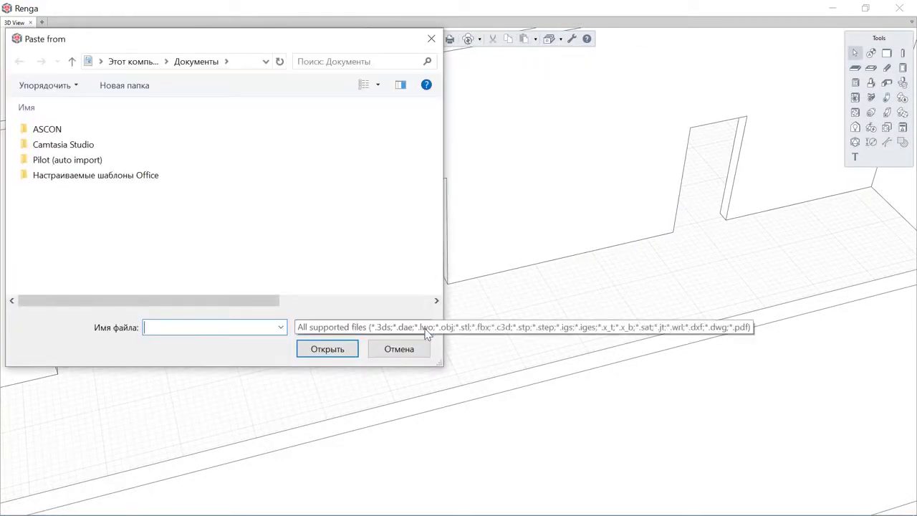
click(425, 331)
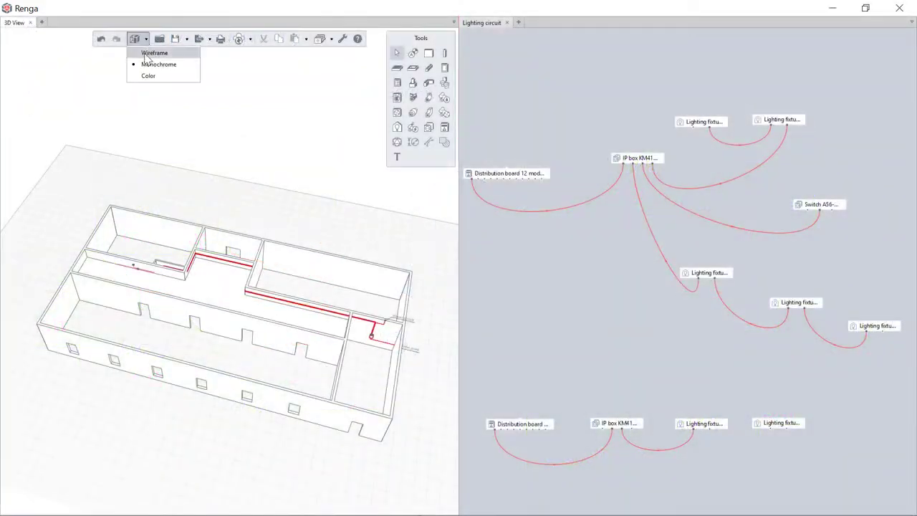
Show the 3D view as Wireframe and locate the unconnected lighting fixture in the Lighting circuit layout
click(145, 61)
scroll(144, 57, up, 8)
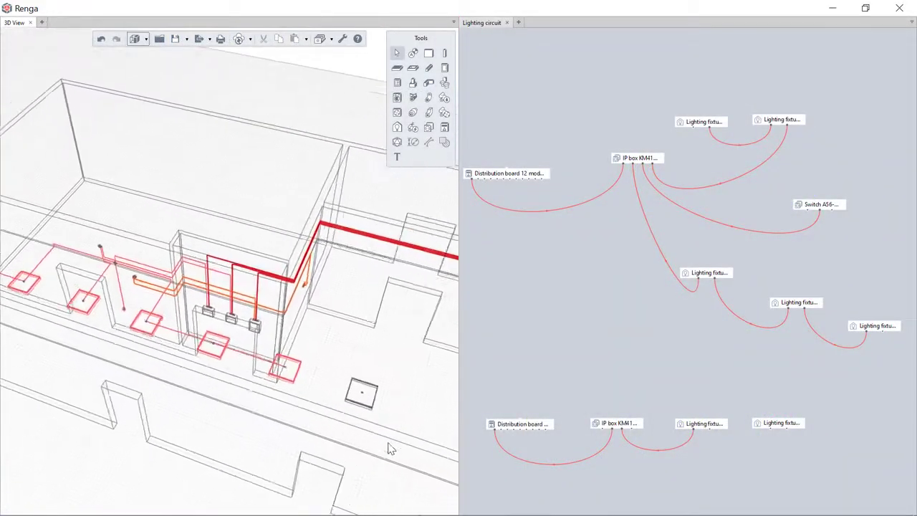
right_click(378, 404)
mouse_move(432, 290)
click(490, 292)
scroll(606, 184, down, 3)
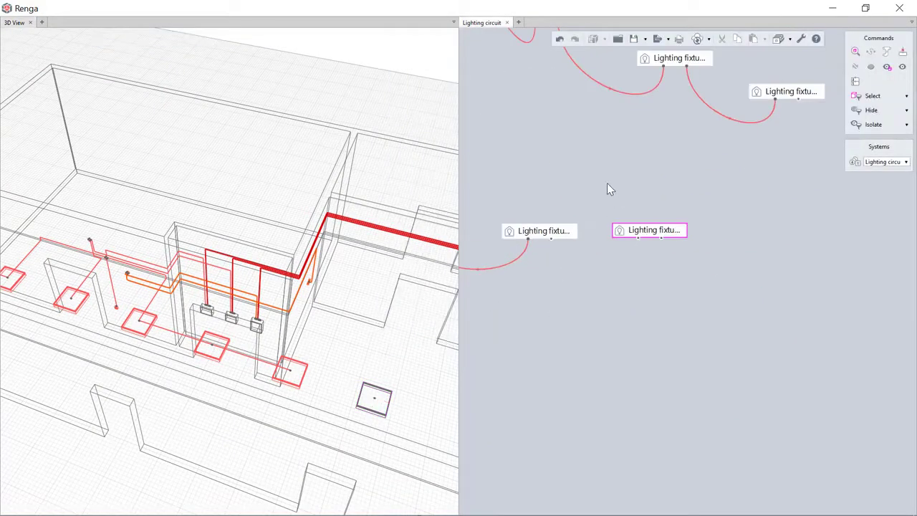
middle_click(606, 184)
middle_click(606, 184)
Set the Lighting circuit's route height to 2600 mm and include the Lighting circuit line style in its main line
click(785, 39)
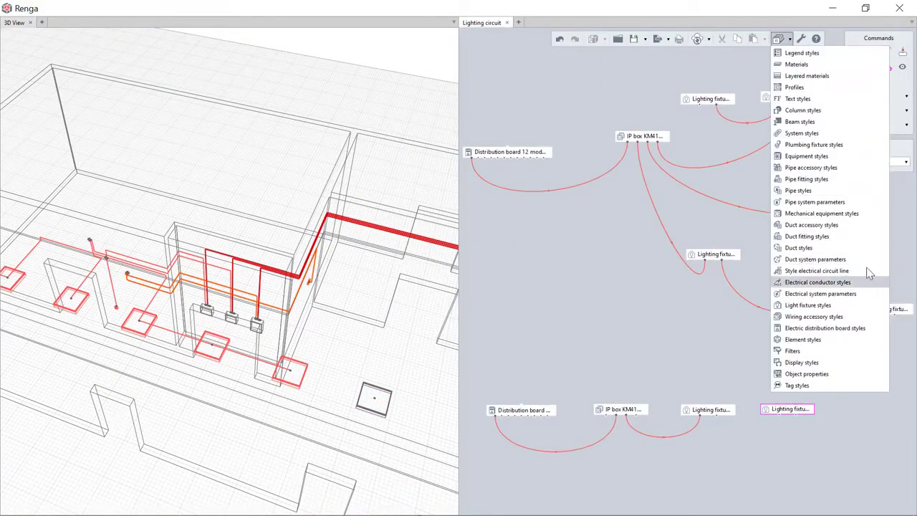
click(810, 299)
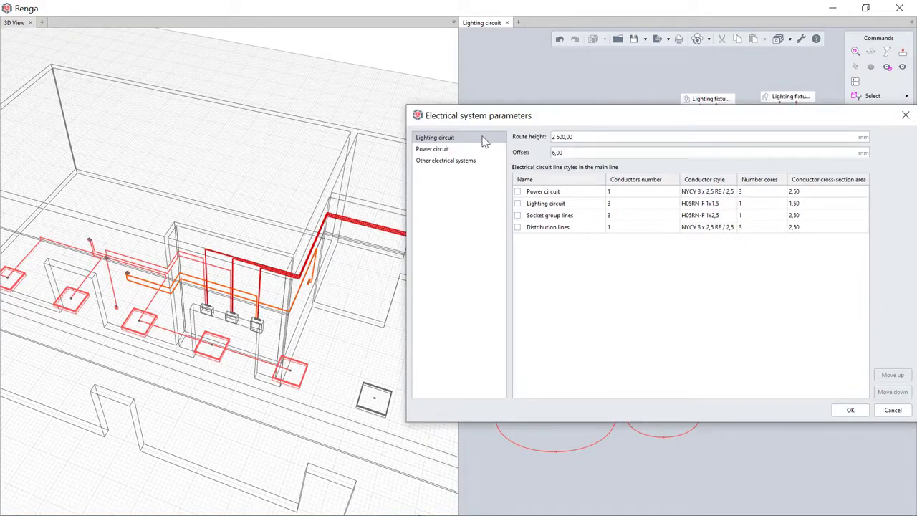
click(588, 136)
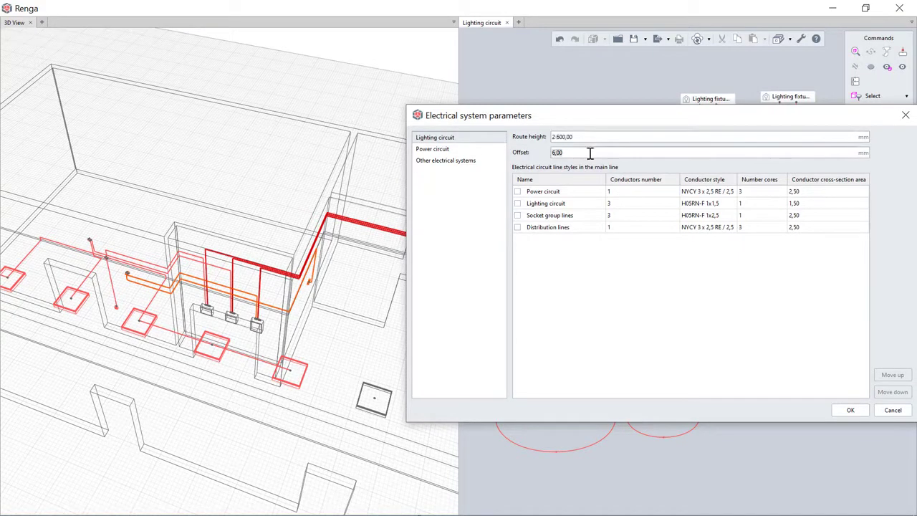
click(521, 205)
click(851, 411)
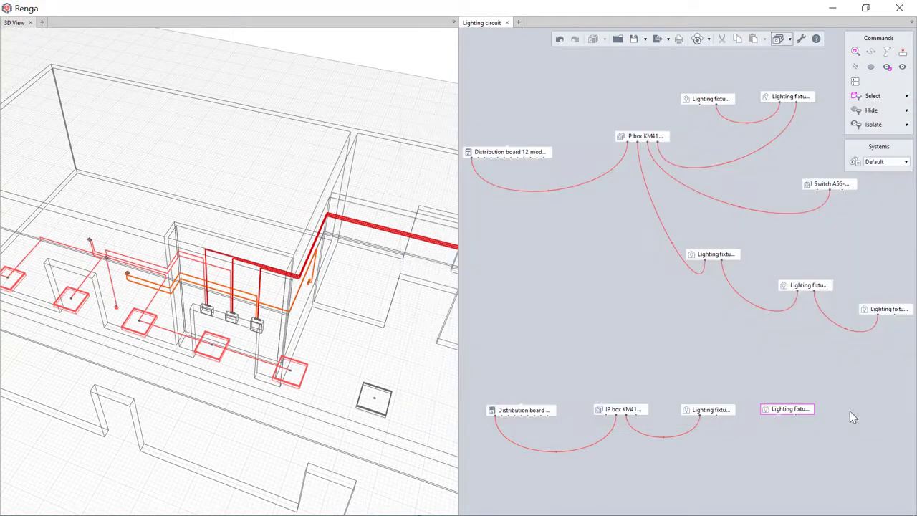
Connect the unconnected lighting fixture to the adjacent fixture in the Lighting circuit layout, using the Lighting circuit system
click(905, 163)
click(905, 184)
drag(778, 414, 716, 415)
Set the route height of the new connection between the two fixtures to 3000 mm
mouse_move(430, 434)
middle_down()
mouse_move(67, 406)
mouse_move(301, 400)
middle_up()
right_click(727, 432)
click(748, 378)
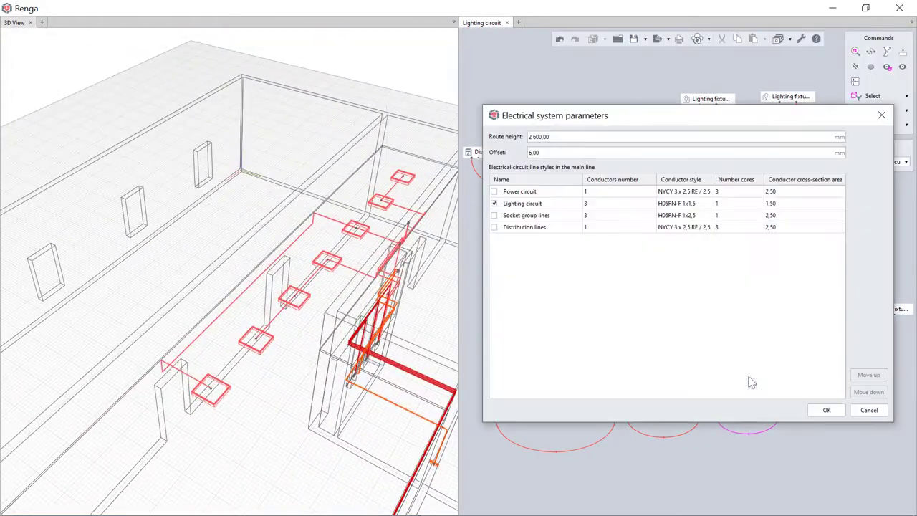
text(3 000)
click(551, 153)
click(827, 409)
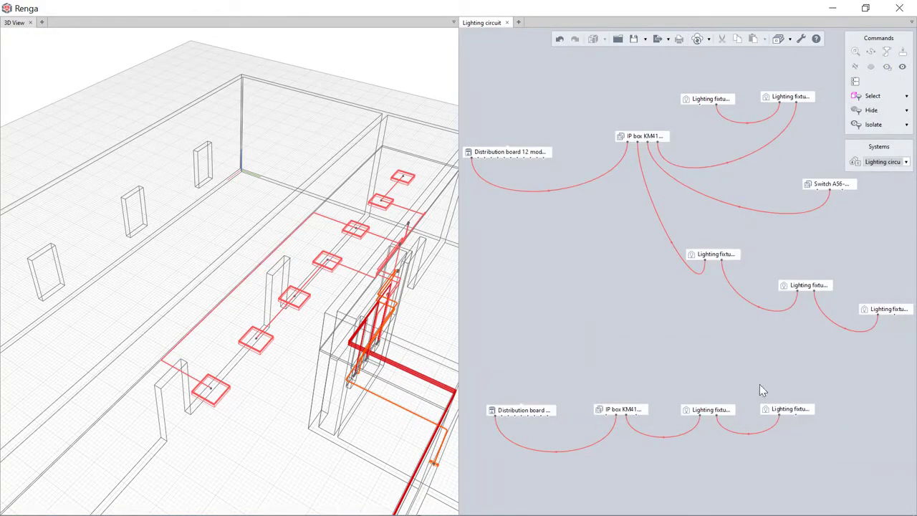
Move the long segment of the new lighting route closer to the row of fixtures in the 3D view
scroll(280, 267, up, 5)
scroll(165, 268, down, 5)
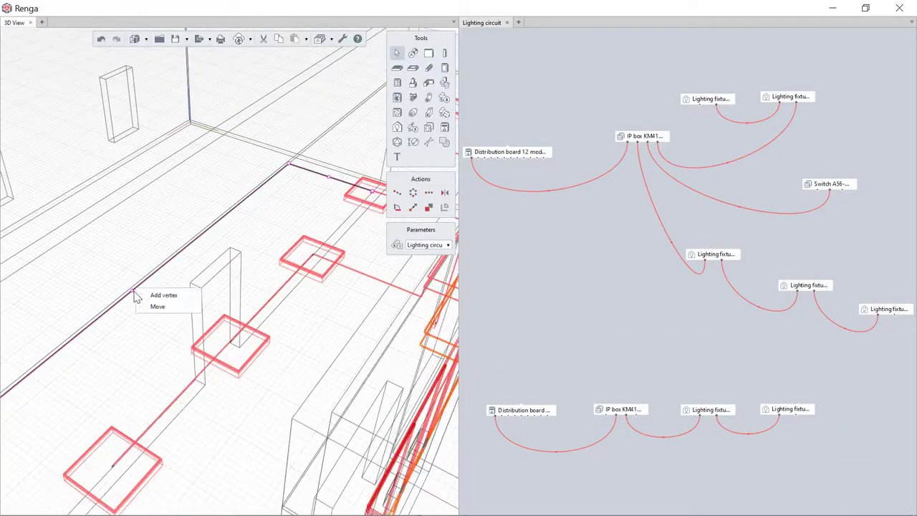
click(157, 306)
click(199, 327)
scroll(203, 346, down, 4)
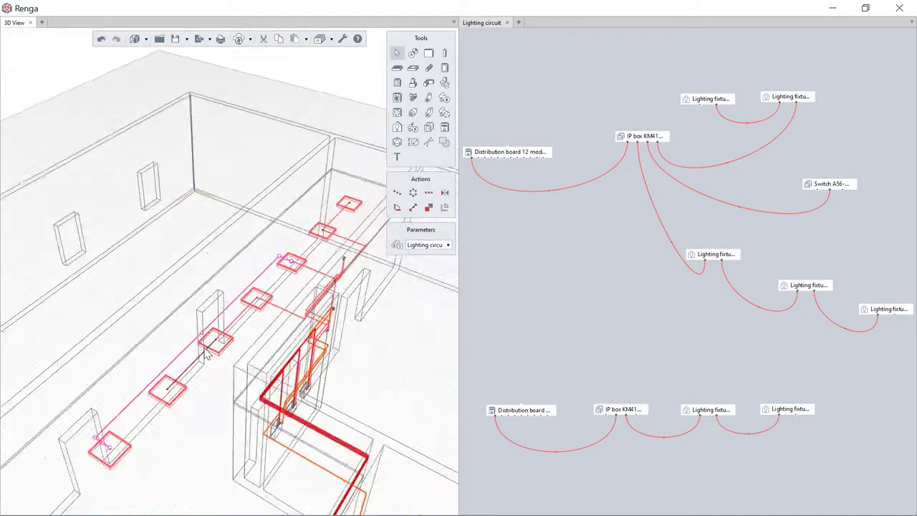
right_drag(206, 351, 205, 376)
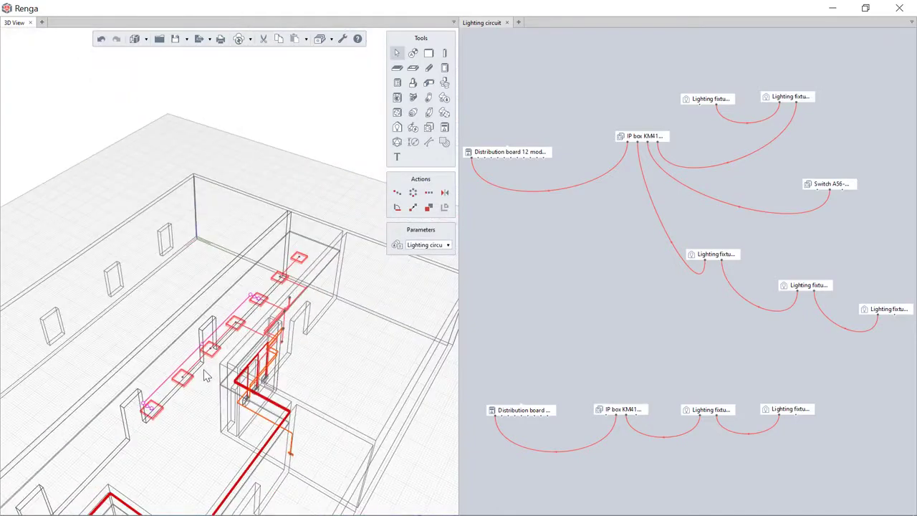
Open the Electrical equipment schedule from the project explorer
click(42, 22)
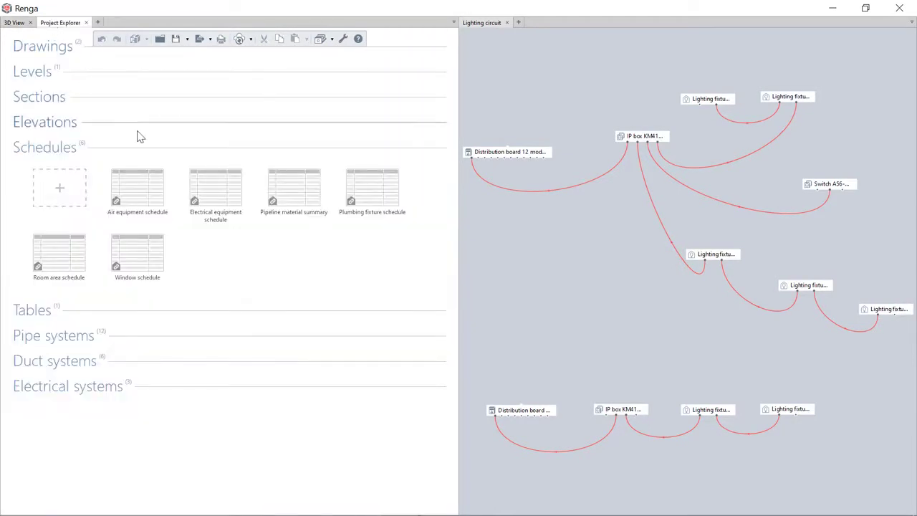
double_click(224, 194)
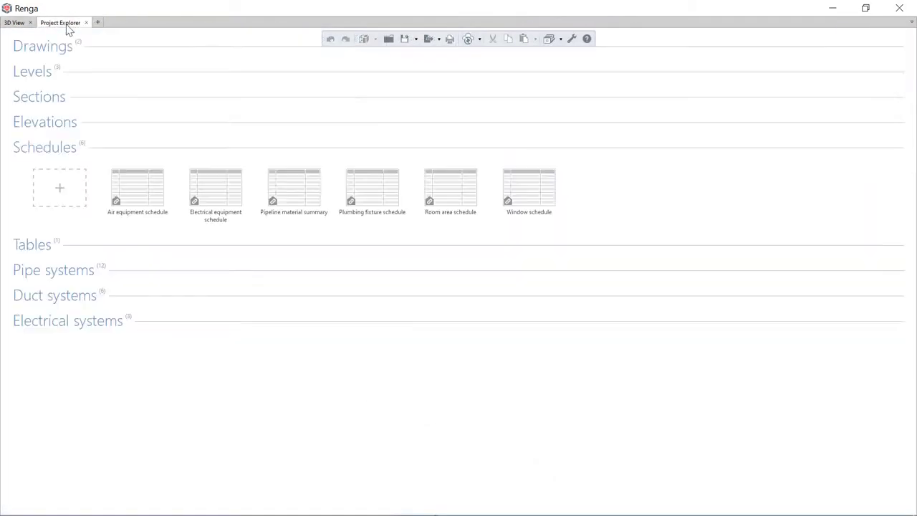
Create a new schedule and look through the object types available for its columns without adding one
click(60, 187)
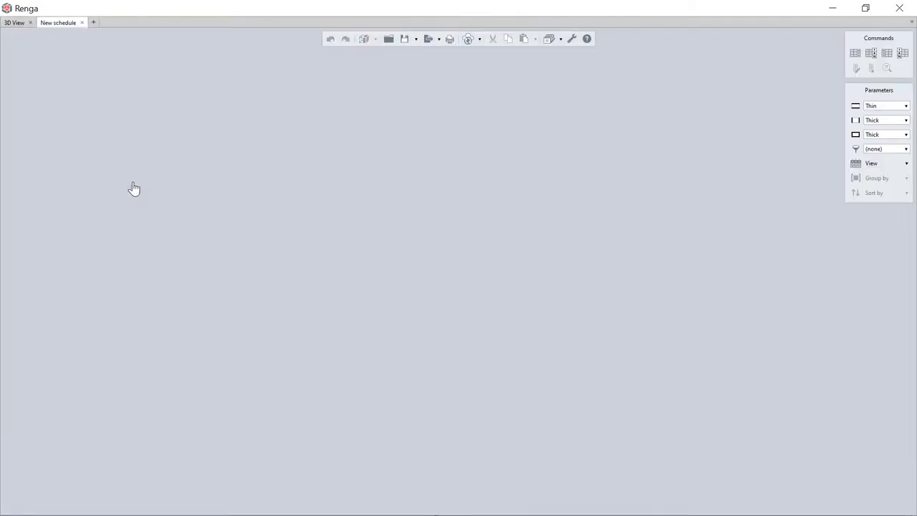
click(855, 54)
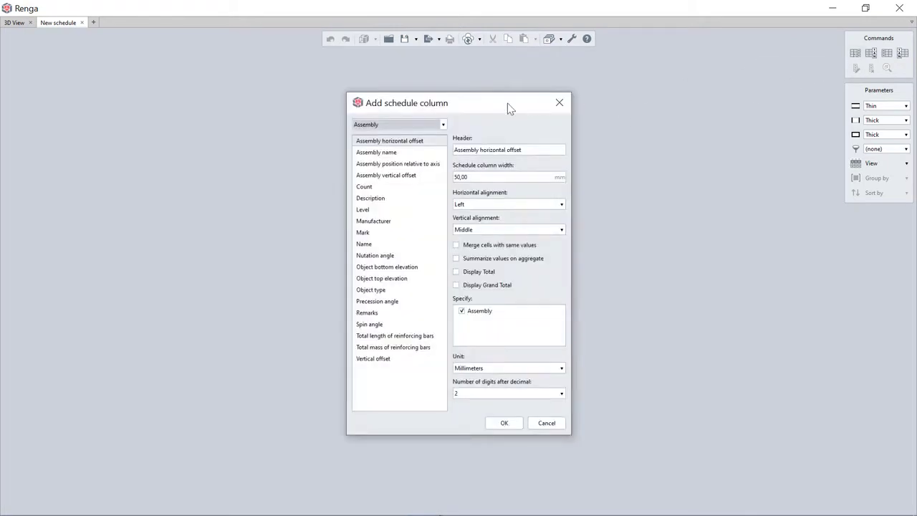
click(439, 125)
scroll(438, 155, down, 6)
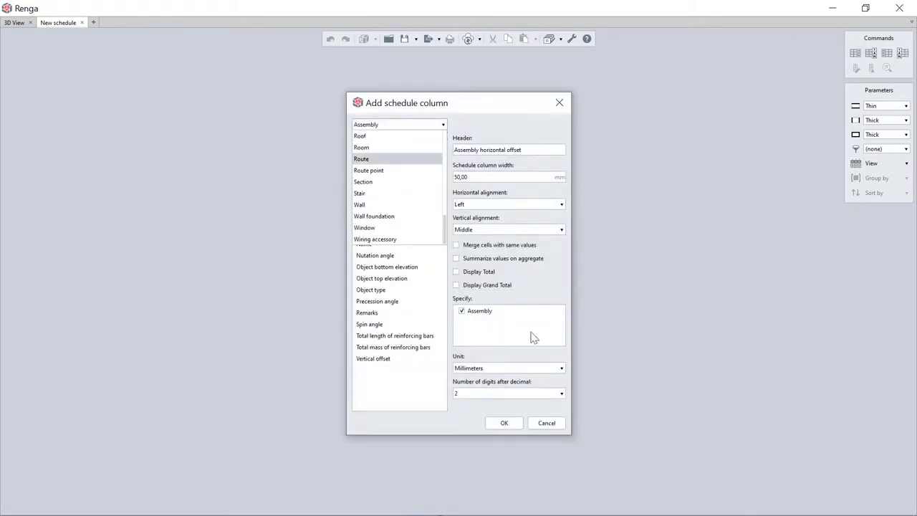
click(546, 423)
Add a common schedule column combining the Count of electric distribution boards with a property of electrical circuit lines
click(871, 53)
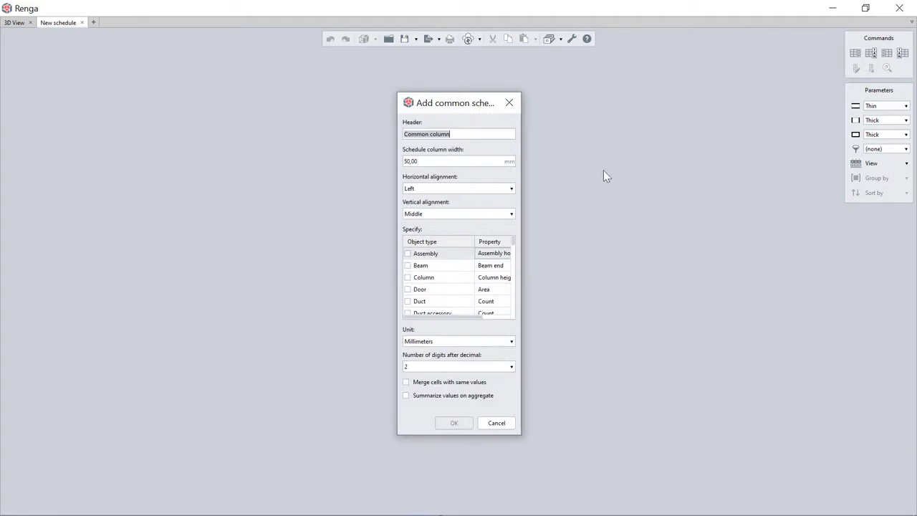
drag(524, 210, 614, 212)
scroll(479, 275, down, 2)
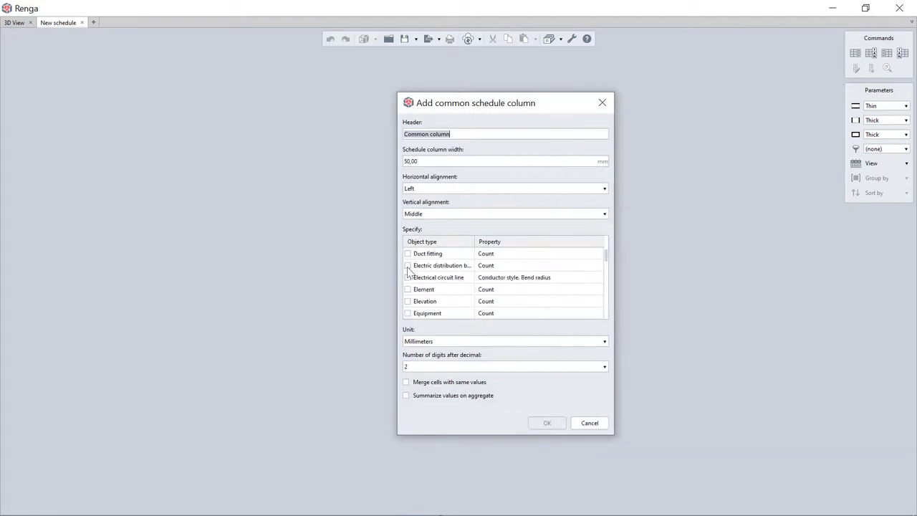
click(408, 265)
click(494, 265)
click(549, 277)
click(594, 278)
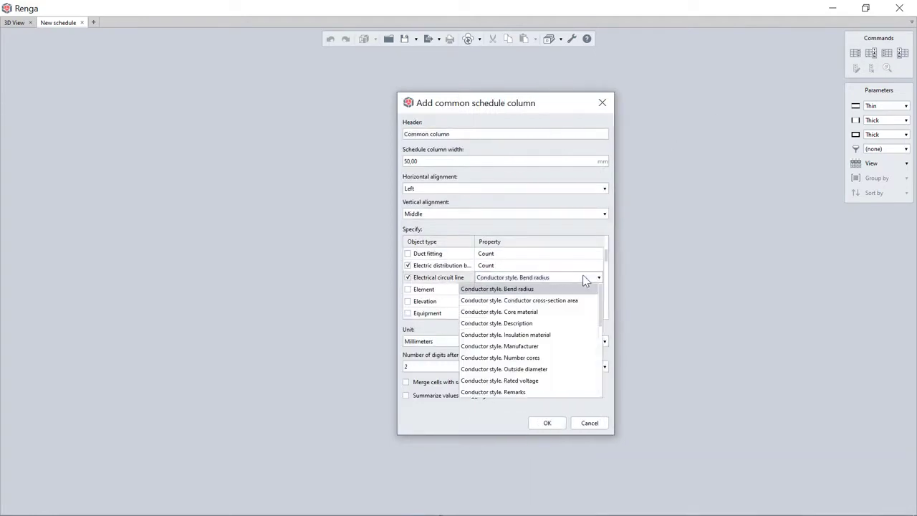
scroll(583, 313, down, 3)
click(583, 313)
click(547, 424)
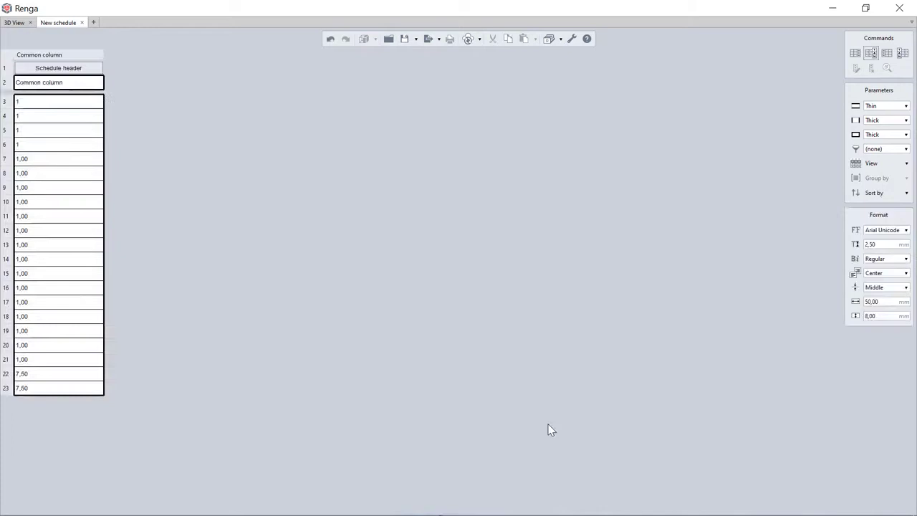
Create a new drawing and place the Plan (+3,000) level view on the sheet at 1:100
click(93, 22)
click(140, 93)
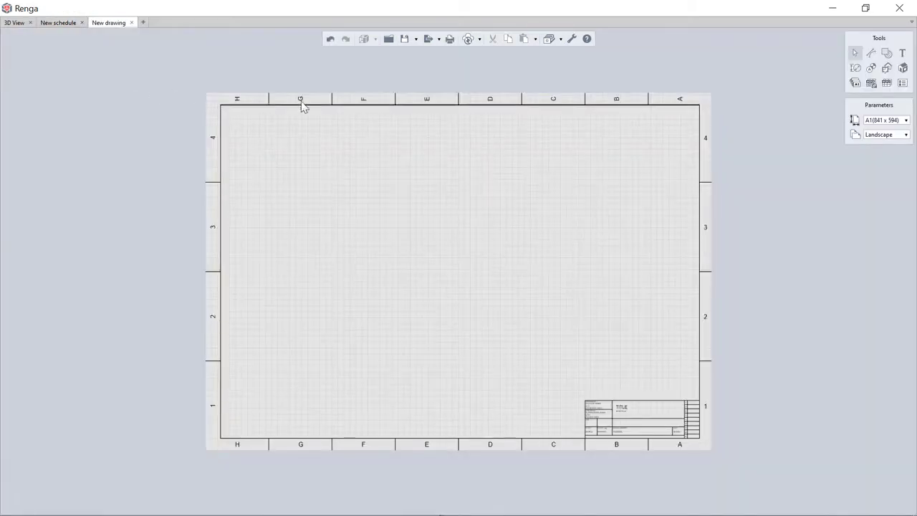
click(887, 68)
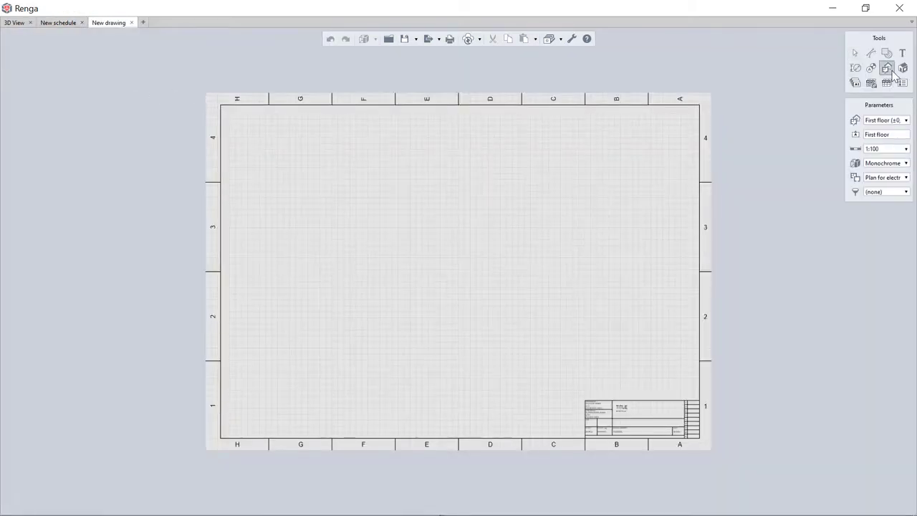
click(888, 120)
click(885, 129)
click(274, 134)
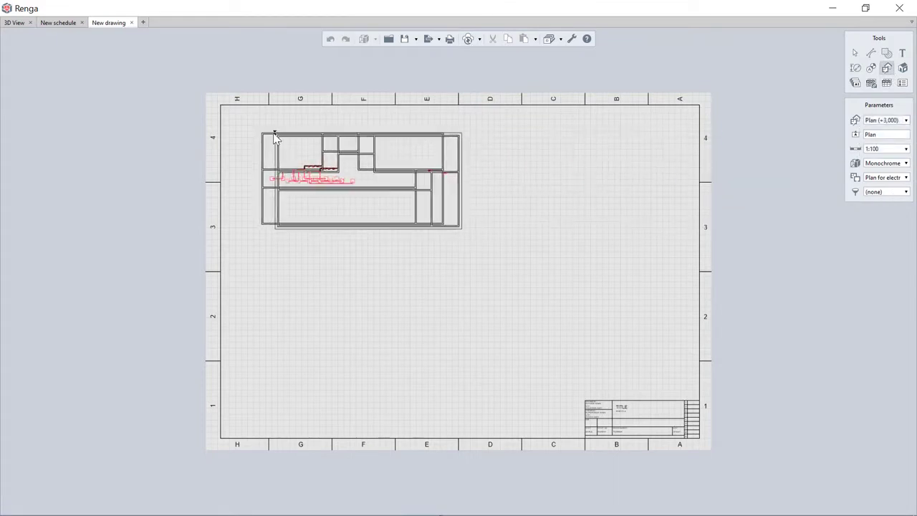
Add the Room area schedule legend of the Plan view to the sheet, beside the floor plan
click(902, 84)
click(905, 134)
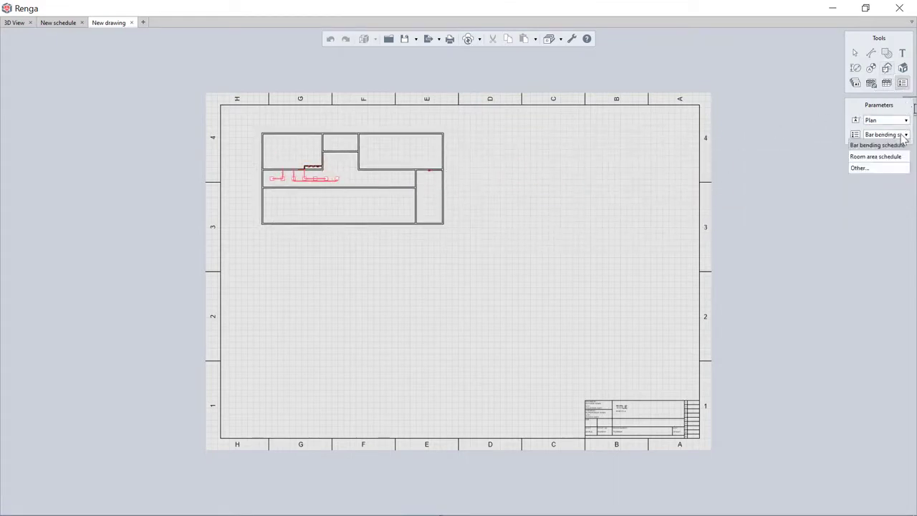
click(888, 165)
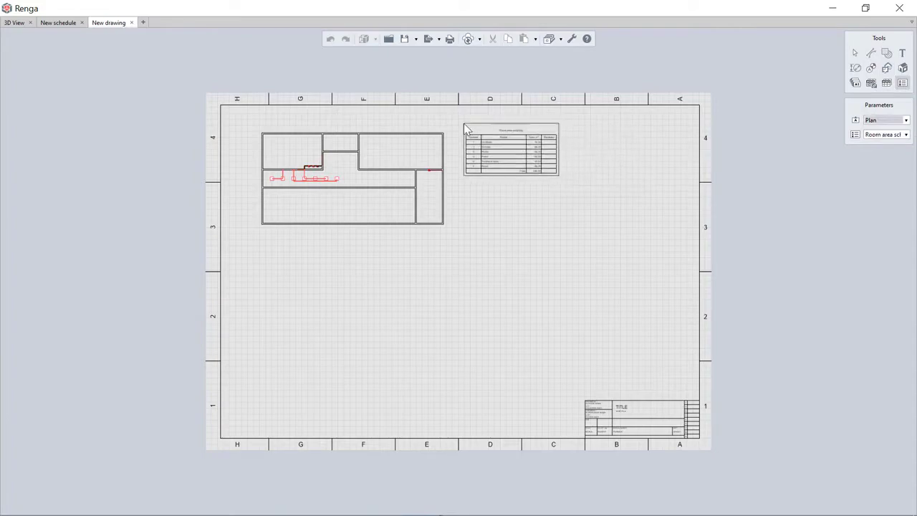
click(472, 138)
key(Escape)
scroll(818, 97, up, 5)
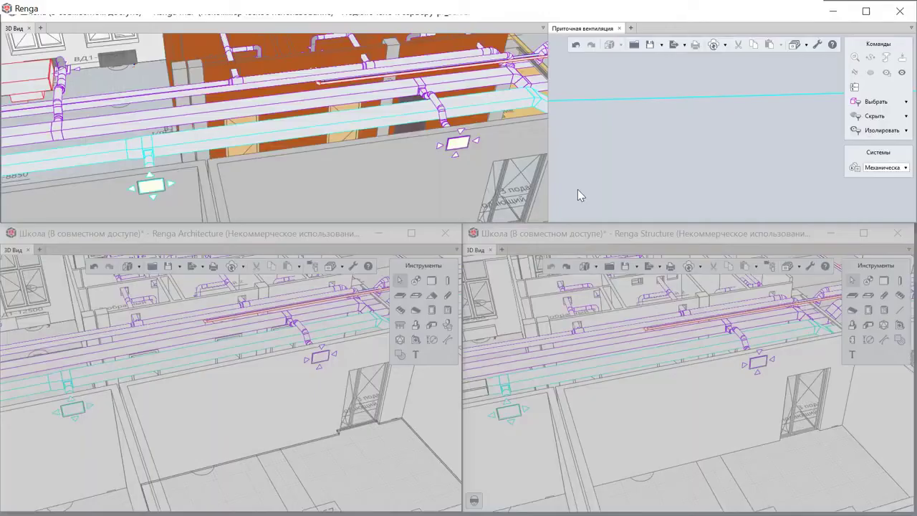
Copy the supply air grille onto the wall between the two existing grilles and choose to highlight the copy in its system
click(151, 188)
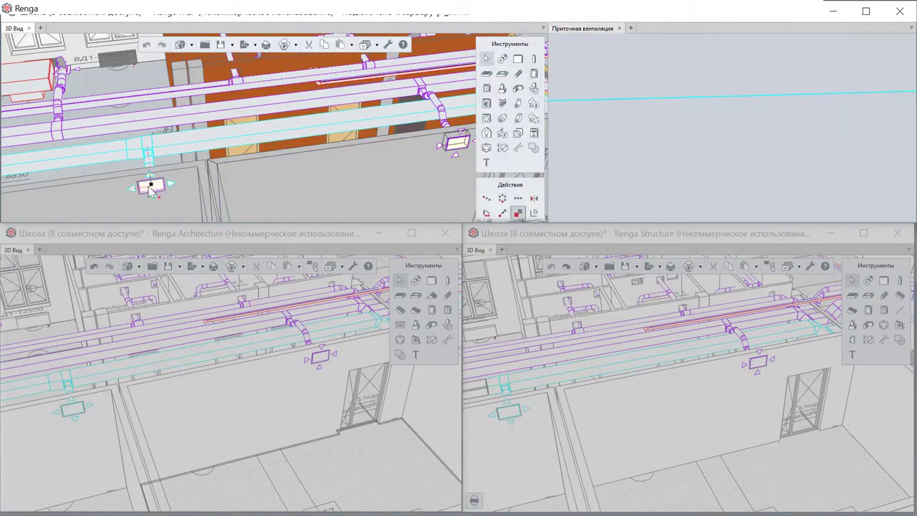
right_click(320, 162)
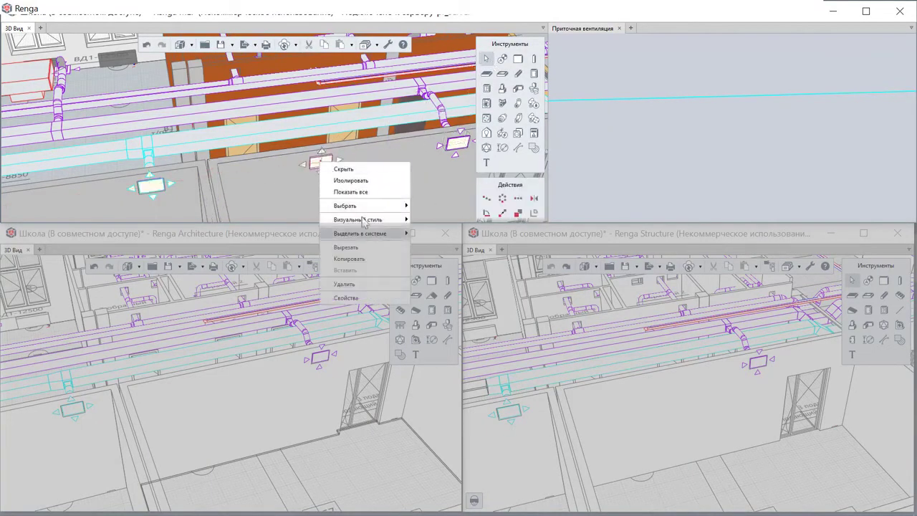
click(360, 233)
Connect the new grille to the main line of the Приточная вентиляция system and generate its duct route
click(905, 167)
click(767, 149)
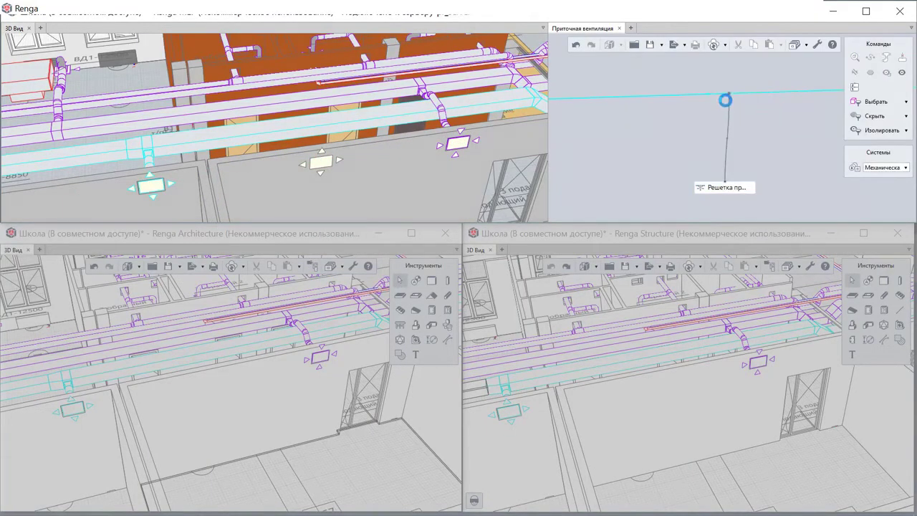
right_click(726, 134)
click(755, 191)
scroll(147, 143, up, 3)
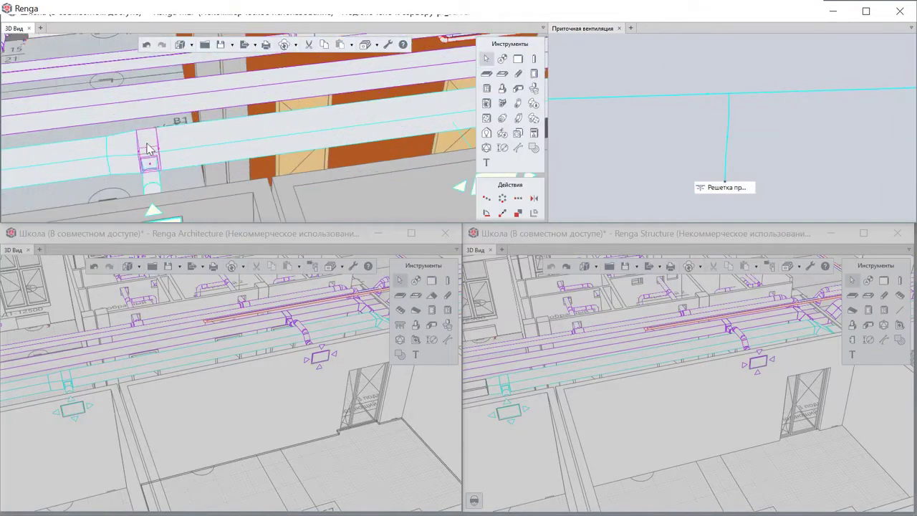
key(Escape)
scroll(106, 142, down, 3)
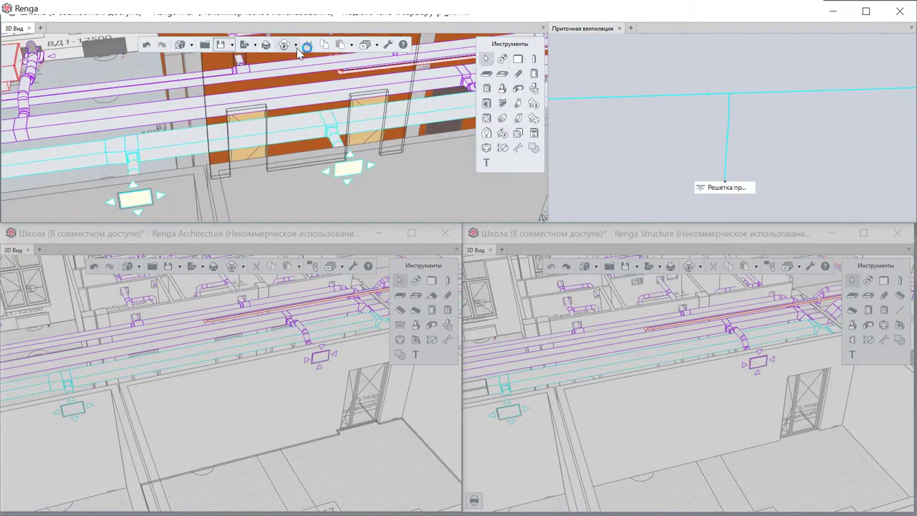
Synchronize the shared project in the MEP window, switch to the Renga Architecture window and synchronize it there too
click(296, 45)
click(338, 60)
click(277, 237)
click(242, 265)
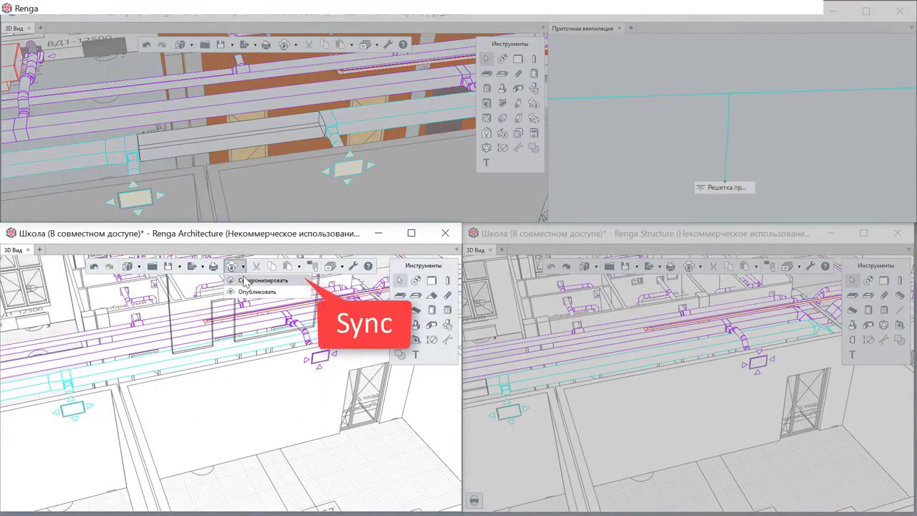
click(245, 280)
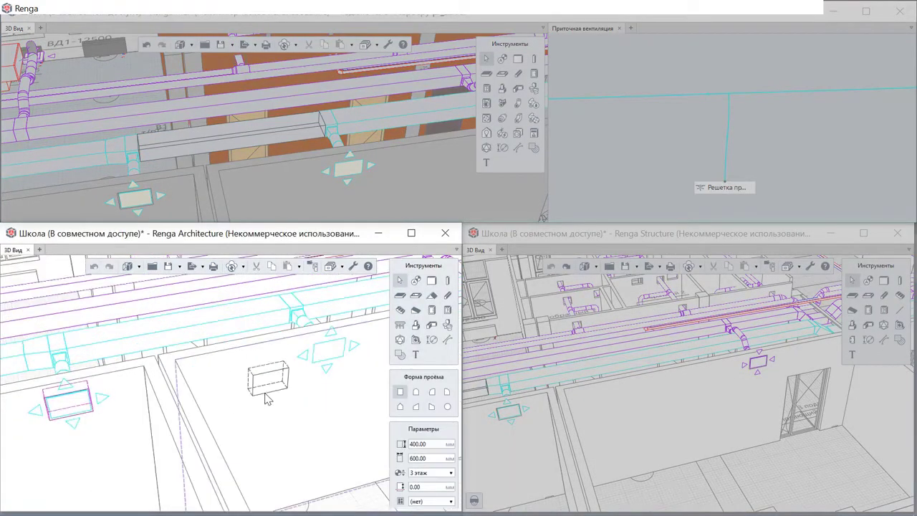
Place a rectangular wall opening 400 mm high and 600 mm wide around the new grille
click(237, 442)
right_drag(237, 442, 358, 442)
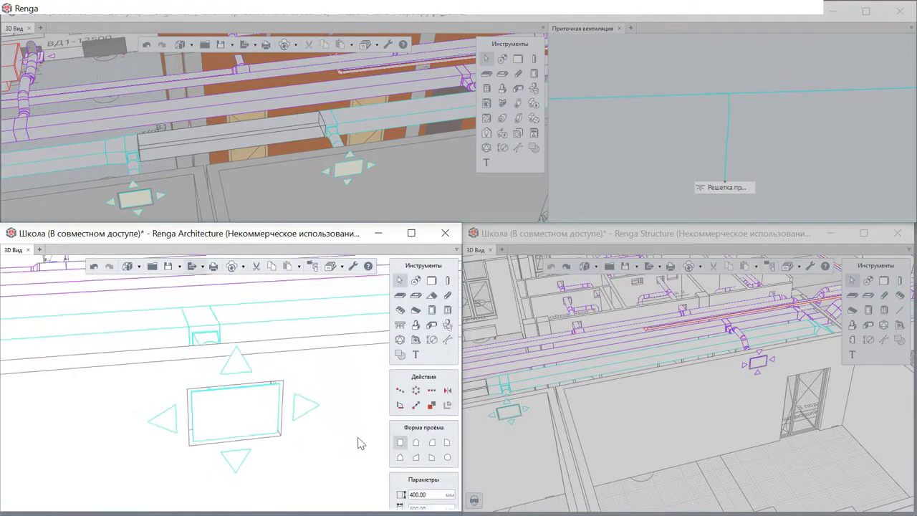
scroll(358, 442, down, 4)
middle_drag(359, 442, 209, 370)
key(Escape)
Synchronize the architectural changes with the shared project and save it
click(243, 266)
click(265, 278)
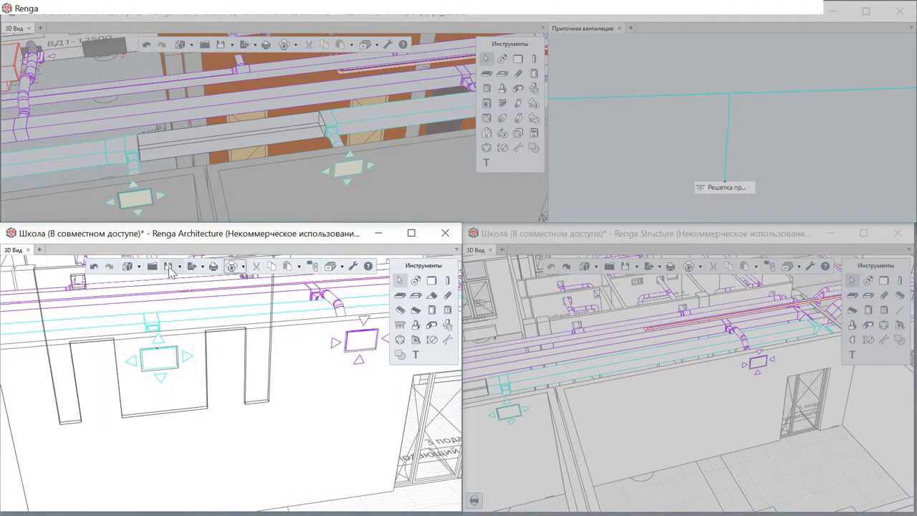
click(169, 266)
Switch to the Renga Structure window and synchronize the shared project there
click(647, 237)
click(699, 266)
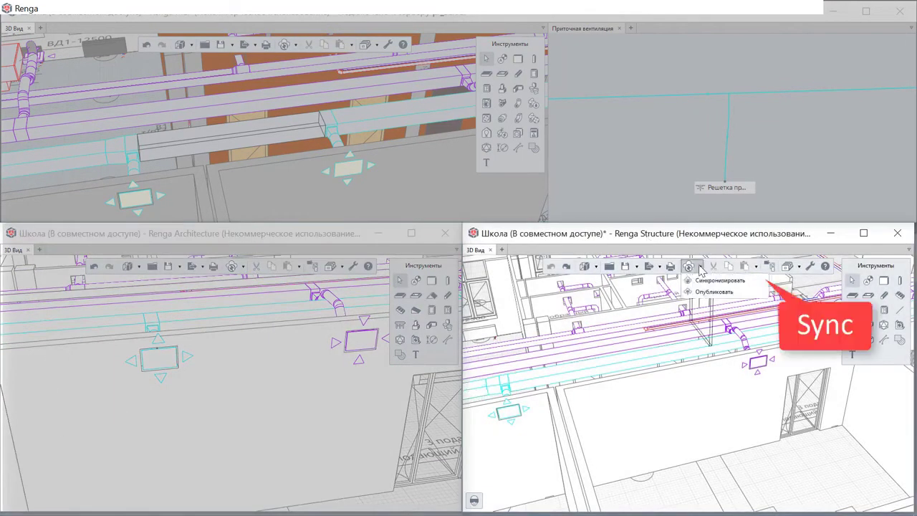
click(703, 280)
Set the visual style of the wall containing the new opening to wireframe (Каркас)
scroll(649, 383, up, 4)
right_drag(650, 383, 638, 364)
click(720, 414)
right_click(745, 415)
mouse_move(788, 299)
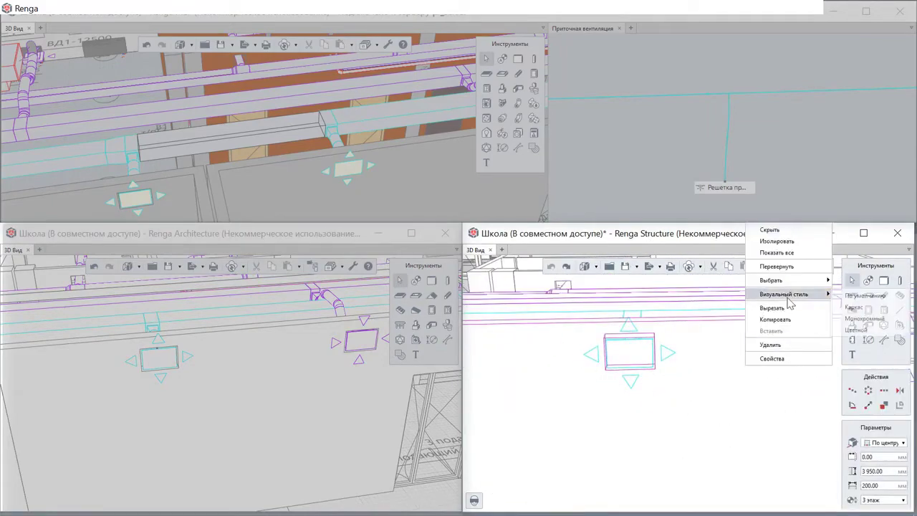
click(841, 311)
right_drag(839, 308, 823, 386)
Select the opening around the grille and assign it the horizontal (Горизонтали…) reinforcement style
click(627, 364)
scroll(881, 442, down, 3)
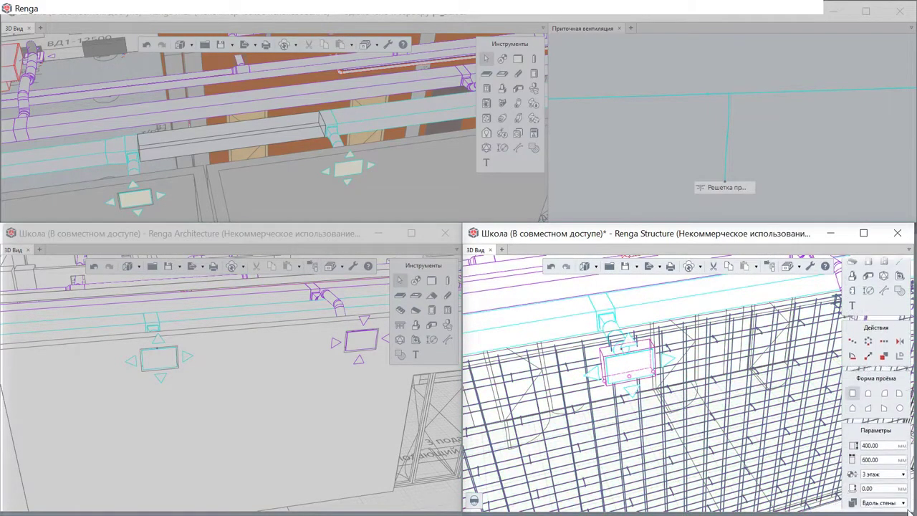
click(902, 484)
click(893, 420)
right_drag(788, 387, 763, 308)
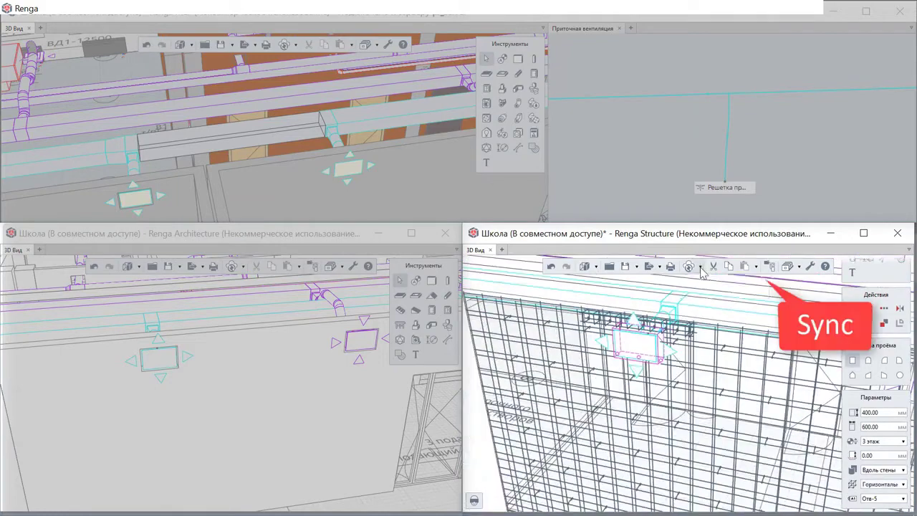
Synchronize and save the project in Renga Structure, and synchronize it in the MEP and Architecture windows
click(699, 266)
click(703, 280)
click(624, 266)
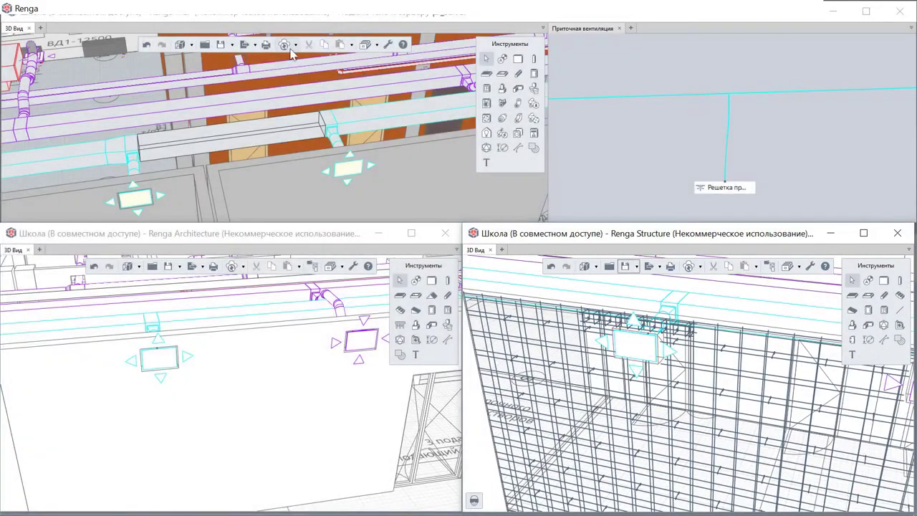
click(285, 44)
click(232, 266)
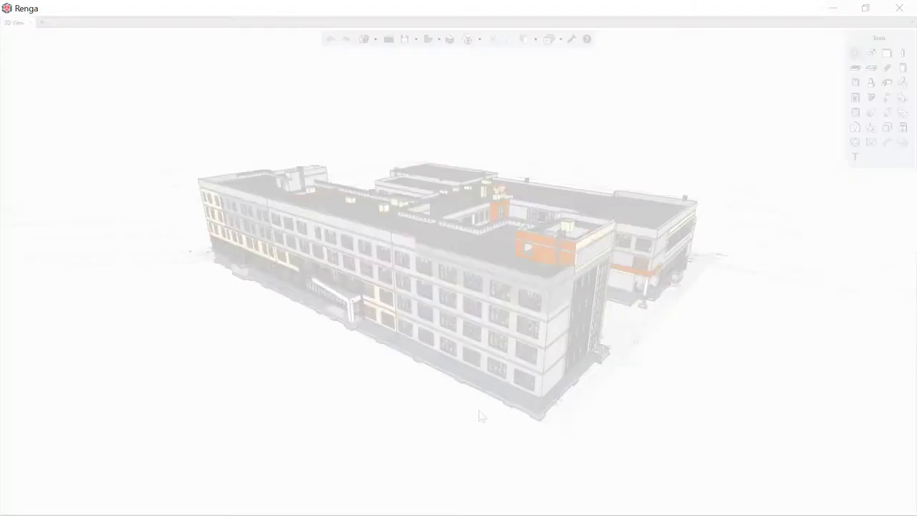
Select several building levels in the 3D view of the school model
click(23, 229)
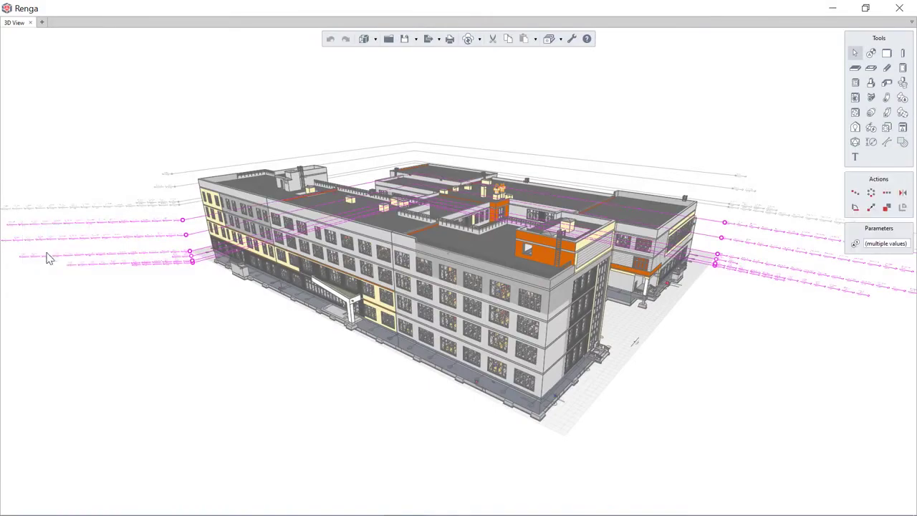
click(259, 316)
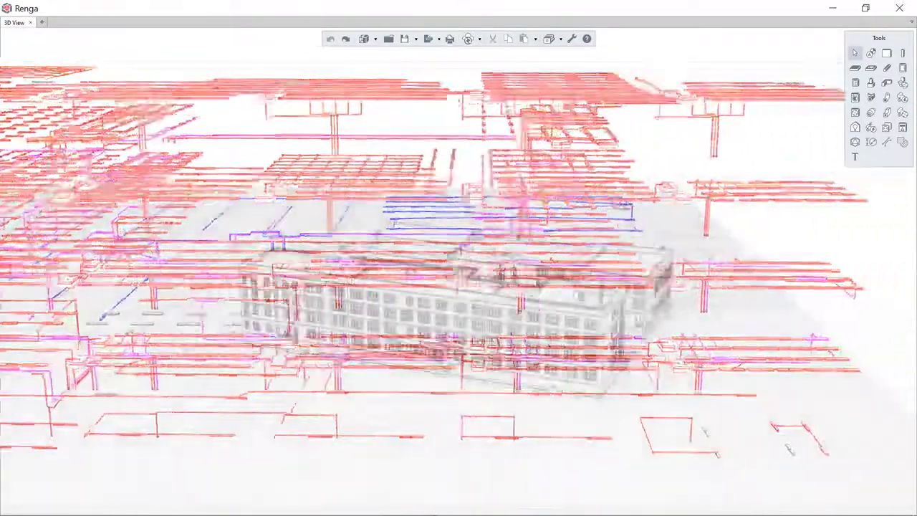
Look through the available style editors and the project's export formats, including Batch PDF Export
click(550, 39)
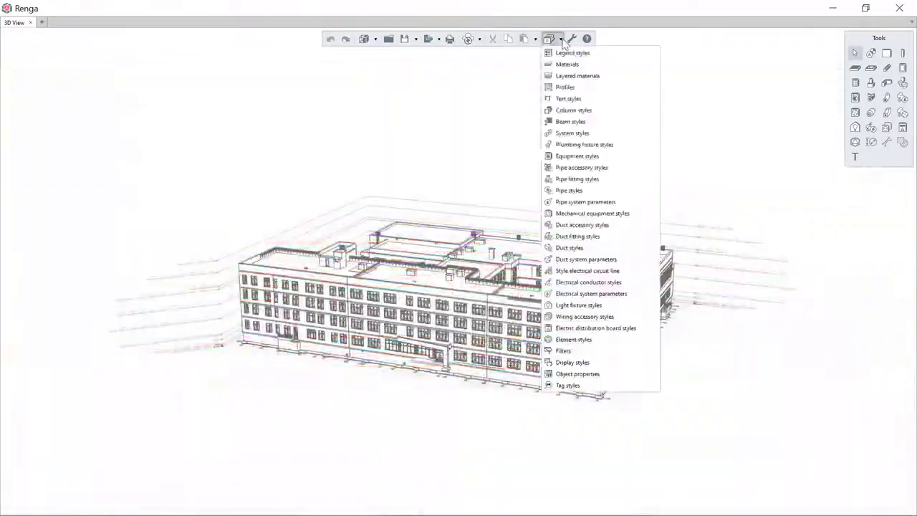
click(42, 22)
scroll(666, 396, down, 1)
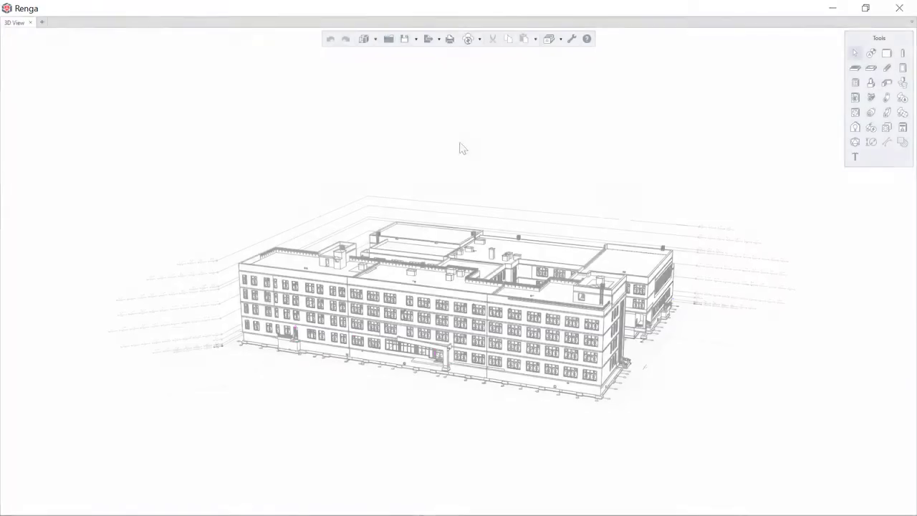
click(439, 40)
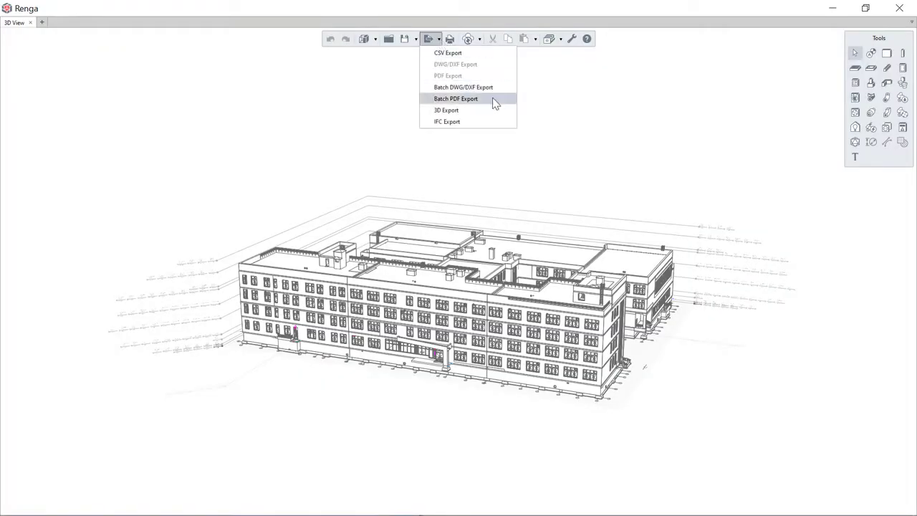